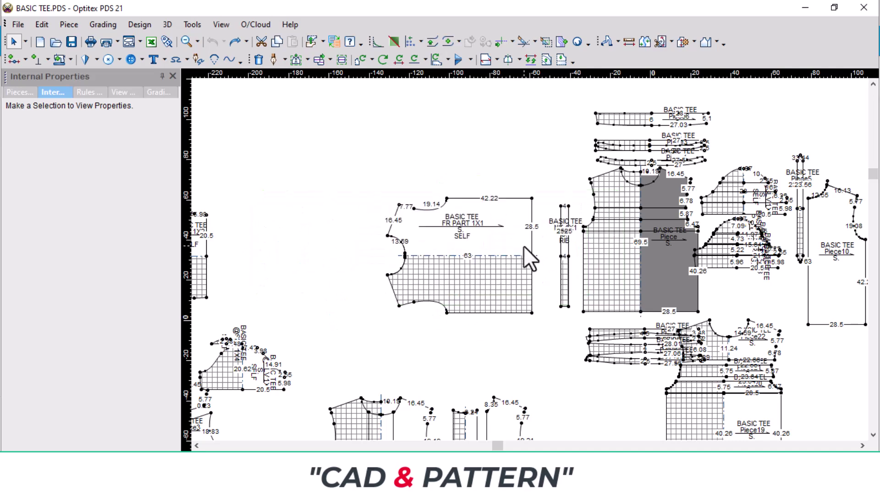
Step: Move the FR PART 1X1 front piece to an empty area of the canvas
scroll(523, 246, "up", 2)
scroll(526, 255, "up", 2)
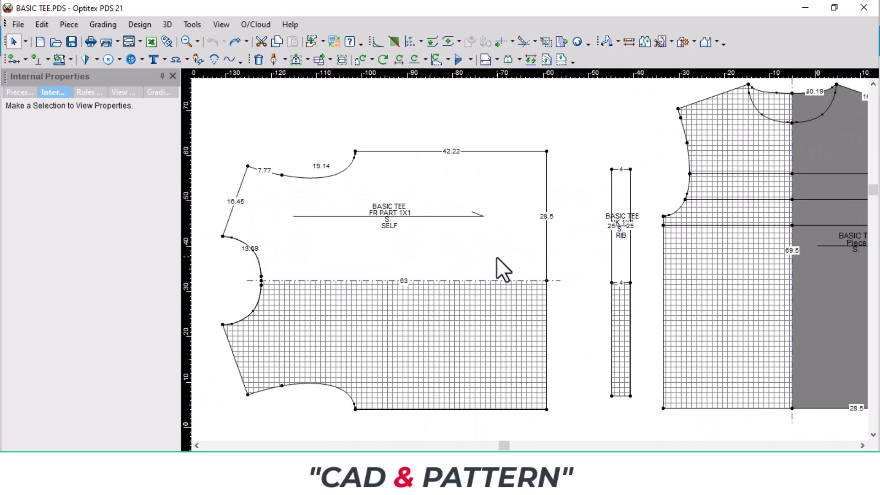
scroll(570, 265, "down", 2)
scroll(580, 267, "down", 2)
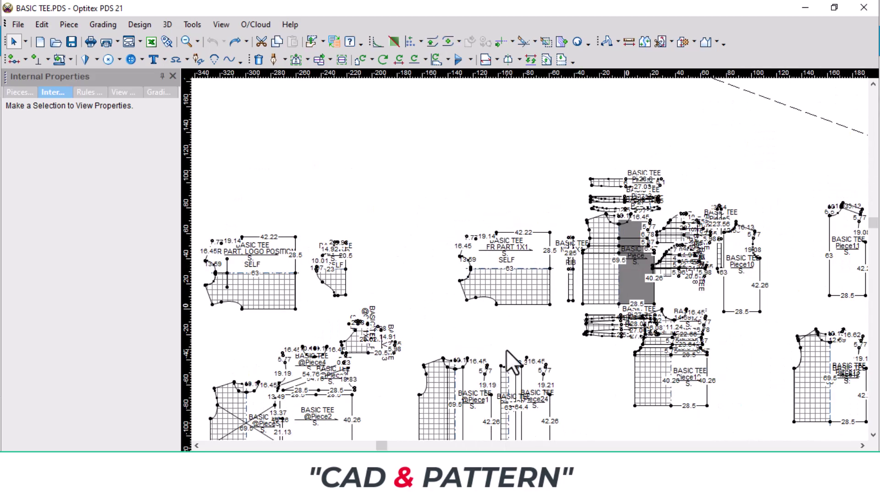
scroll(591, 246, "up", 3)
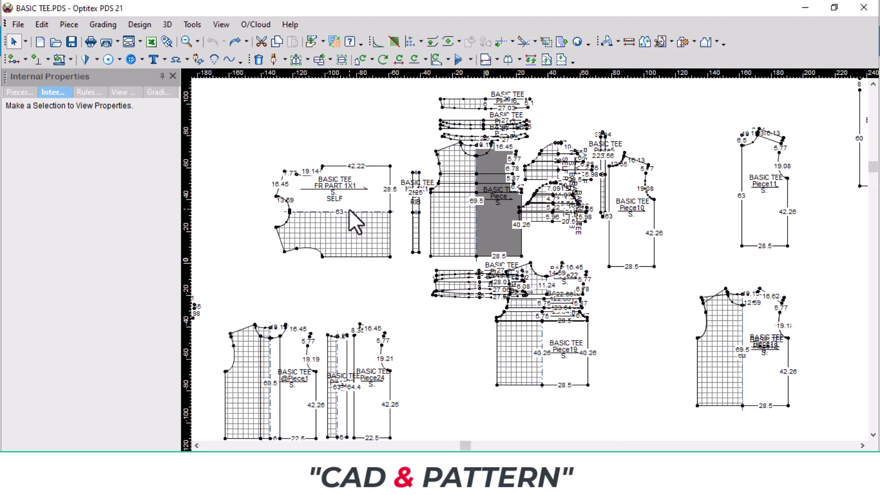
scroll(528, 254, "up", 4)
left_click(534, 247)
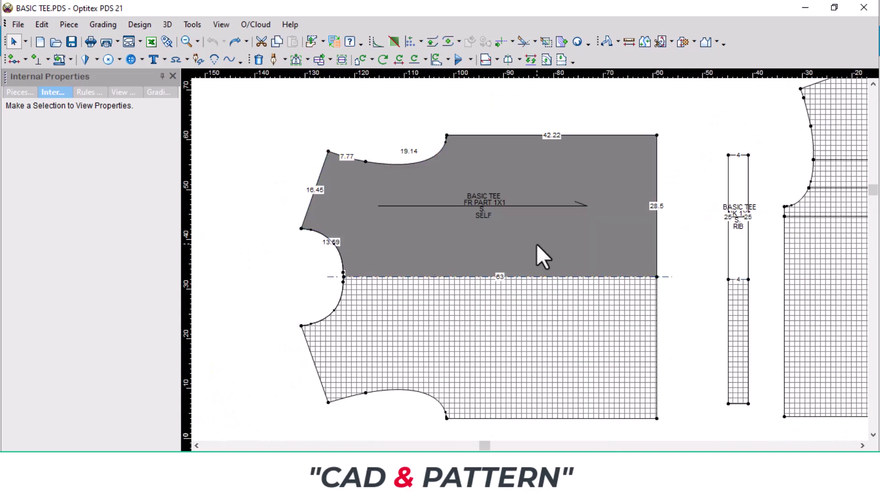
scroll(536, 243, "down", 2)
left_click_drag(657, 186, 547, 262)
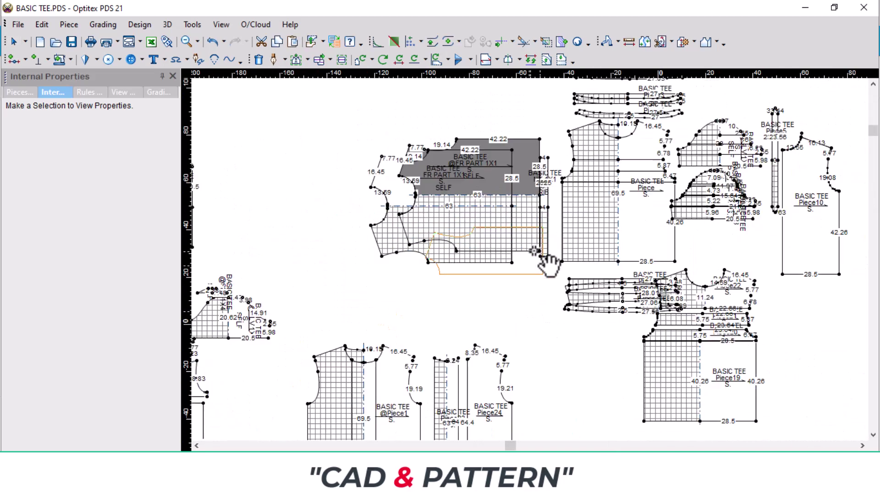
scroll(548, 264, "down", 3)
scroll(513, 252, "down", 3)
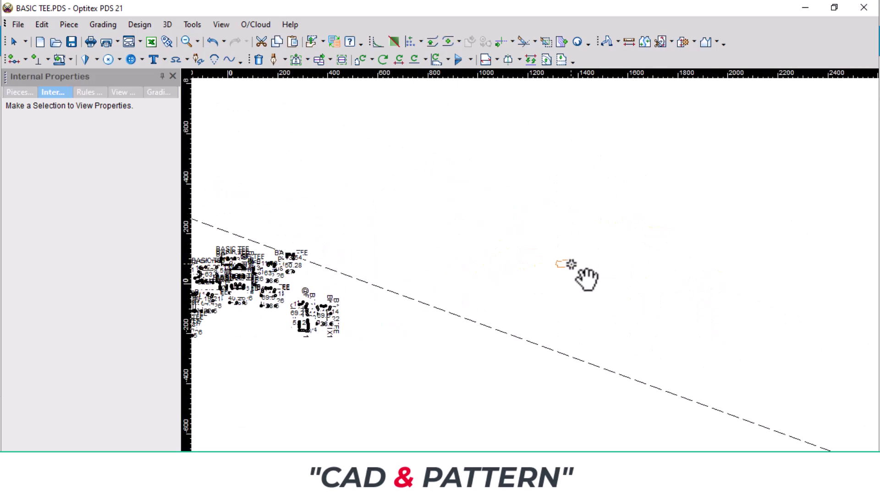
left_click(571, 264)
Step: Rotate the FR PART 1X1 front piece 90° clockwise with Ctrl+R
scroll(570, 264, "up", 3)
scroll(527, 262, "up", 2)
scroll(527, 262, "up", 1)
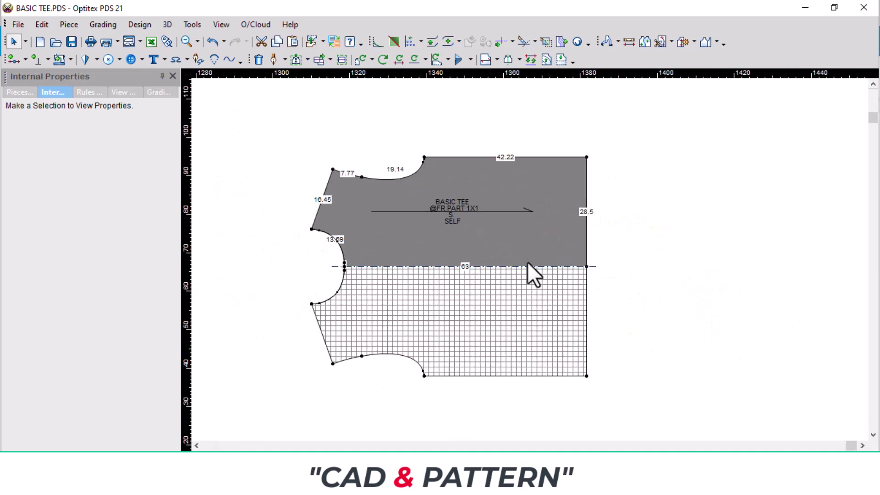
key("ctrl+r")
scroll(529, 258, "up", 1)
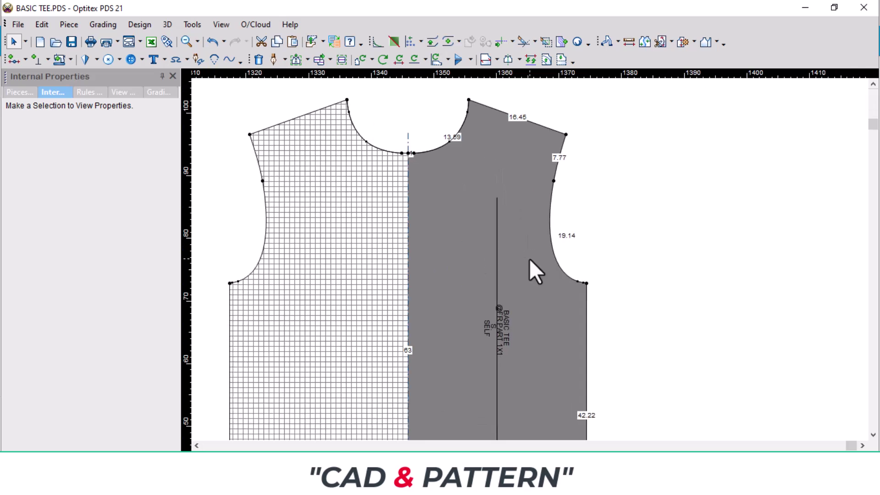
scroll(529, 258, "up", 1)
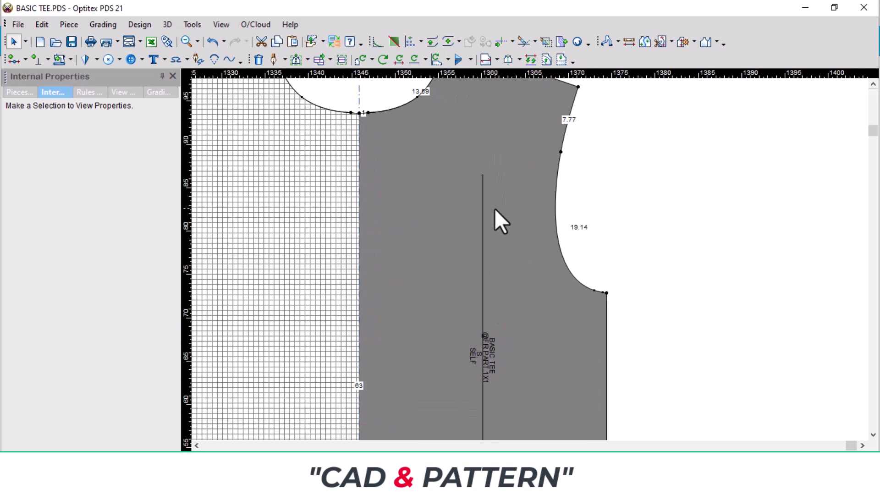
scroll(494, 208, "down", 1)
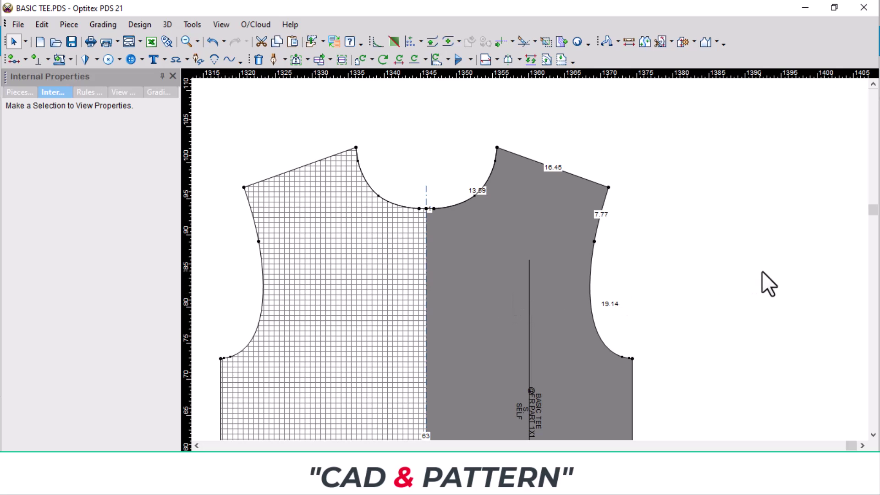
Step: Create a new rectangular piece with length 12 and width 6 from the New Piece menu
right_click(752, 227)
mouse_move(793, 315)
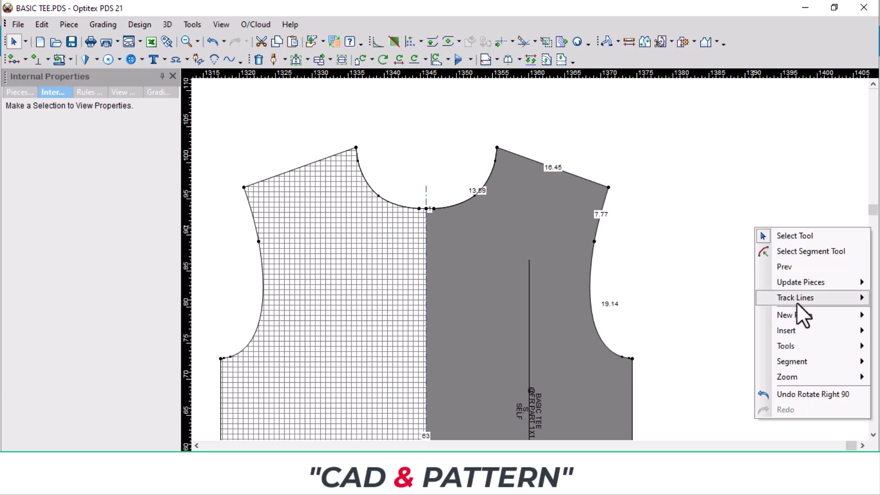
left_click(743, 317)
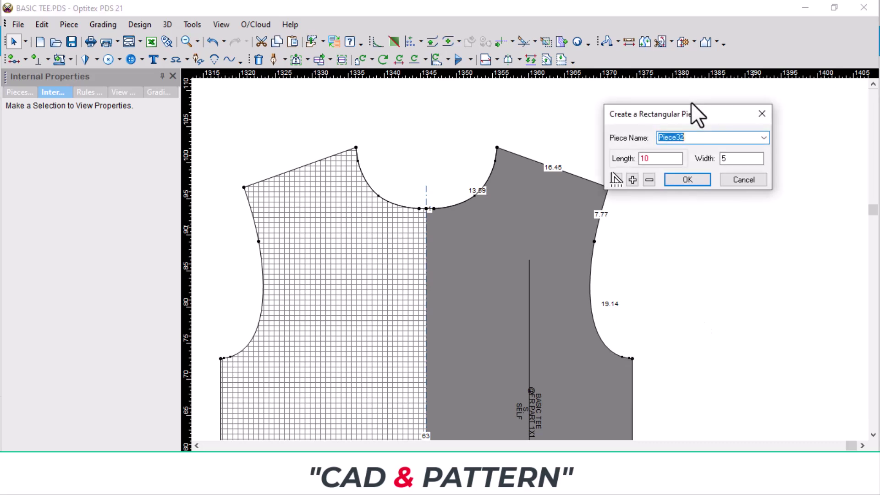
left_click(664, 159)
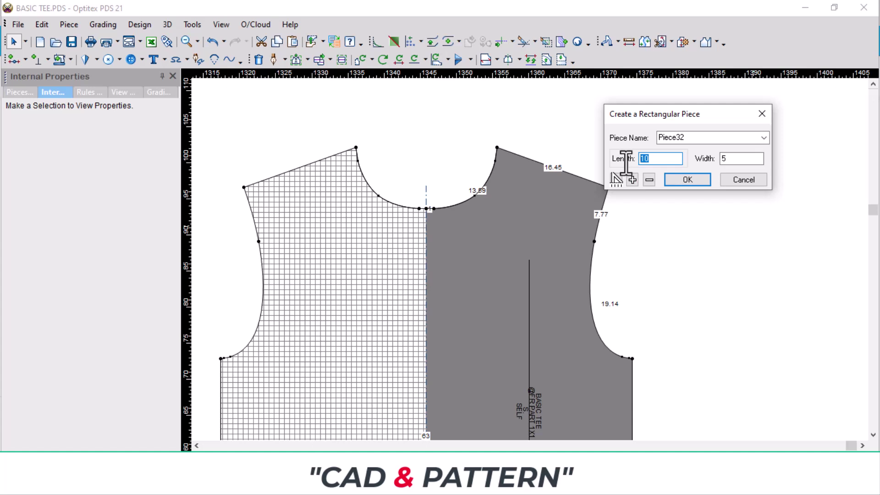
type("12")
key("Tab")
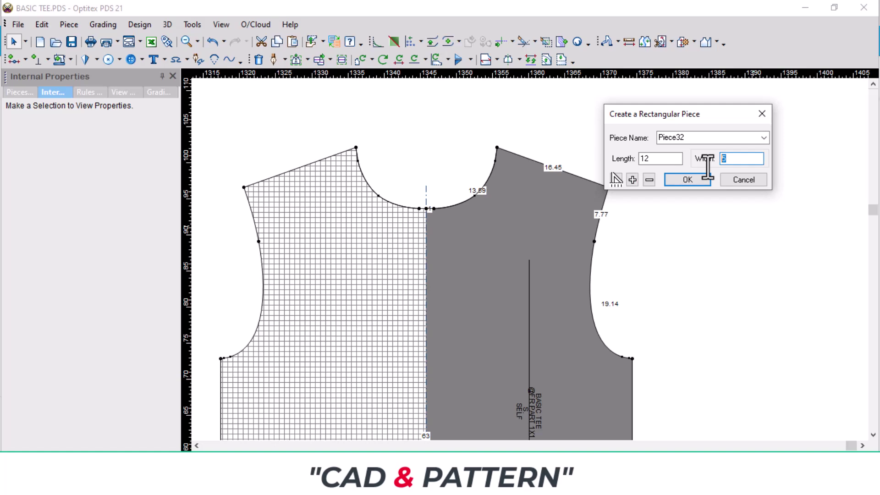
type("6")
key("Return")
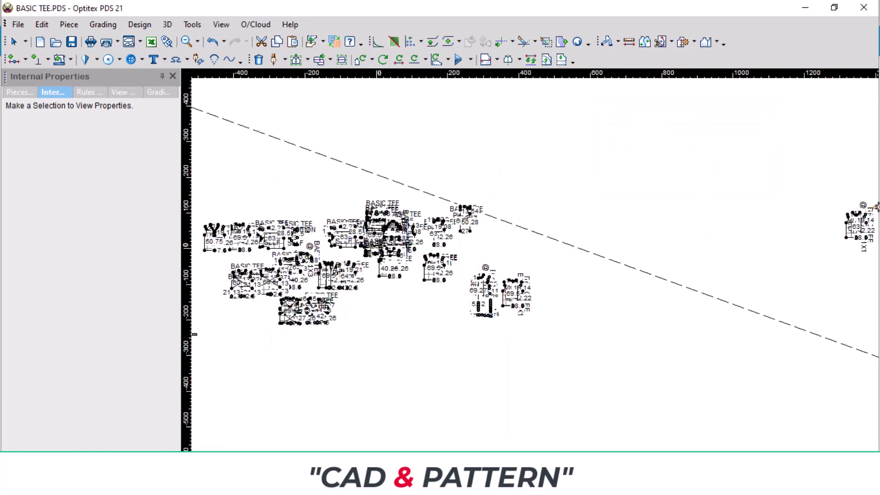
Step: Mirror Piece32 along its bottom edge
scroll(573, 270, "up", 3)
scroll(540, 270, "up", 2)
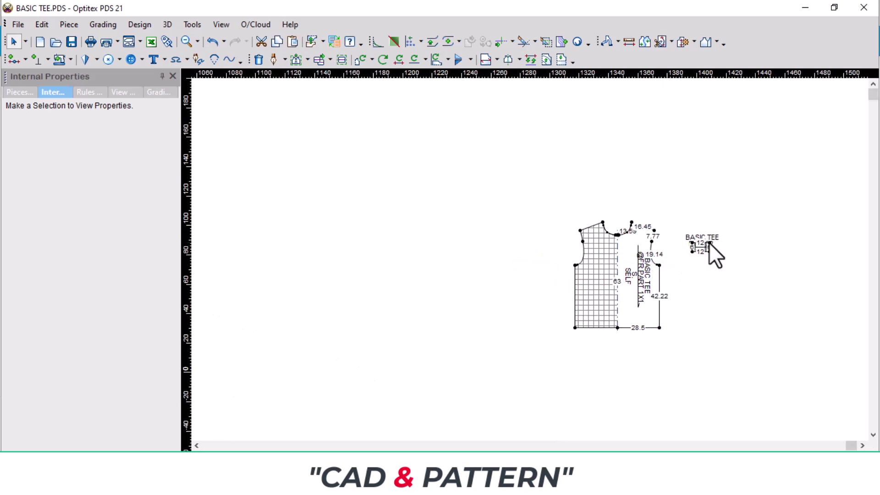
scroll(708, 243, "up", 3)
scroll(527, 266, "up", 2)
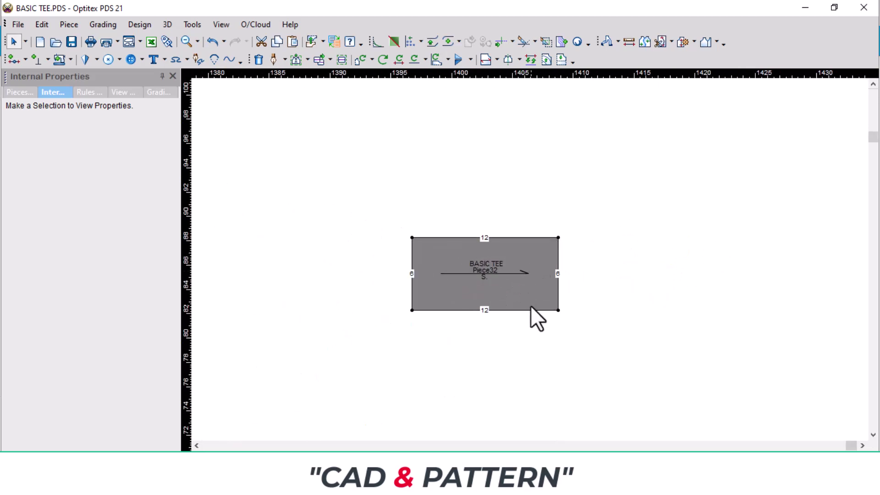
key("n")
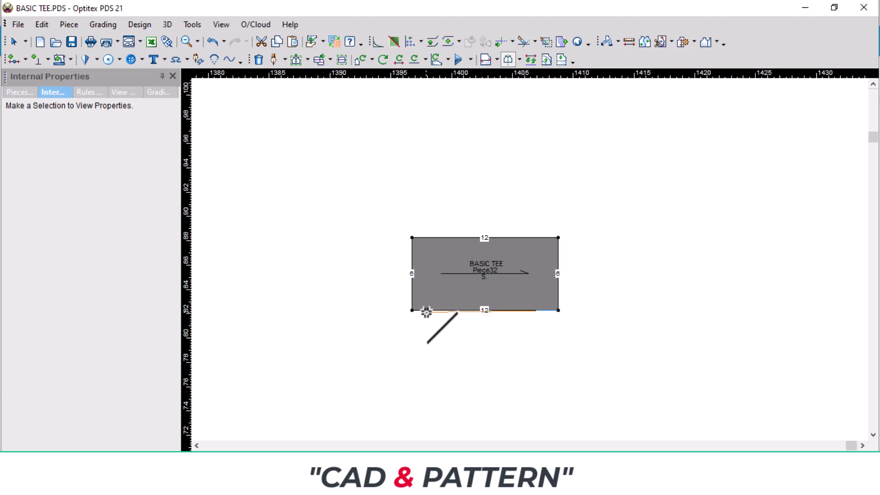
left_click(412, 311)
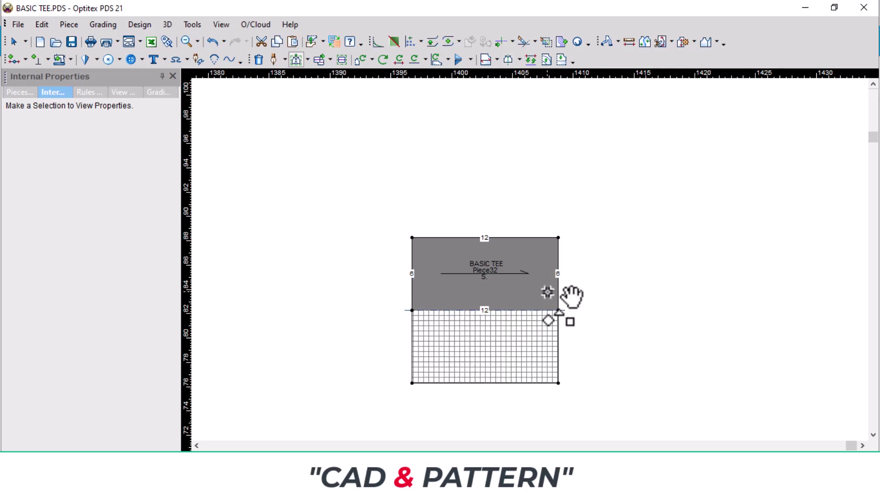
Step: Move Piece32's bottom-right corner by X 2, Y 0, widening that edge to 14
left_click_drag(558, 310, 601, 308)
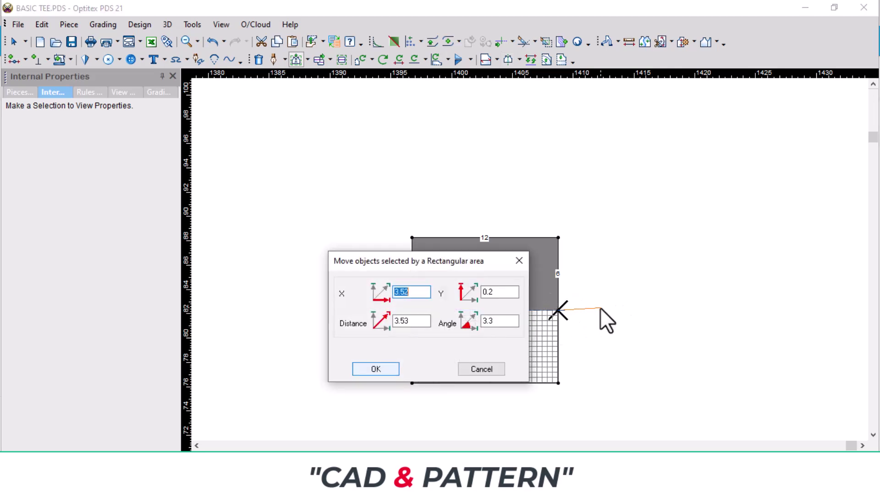
type("52")
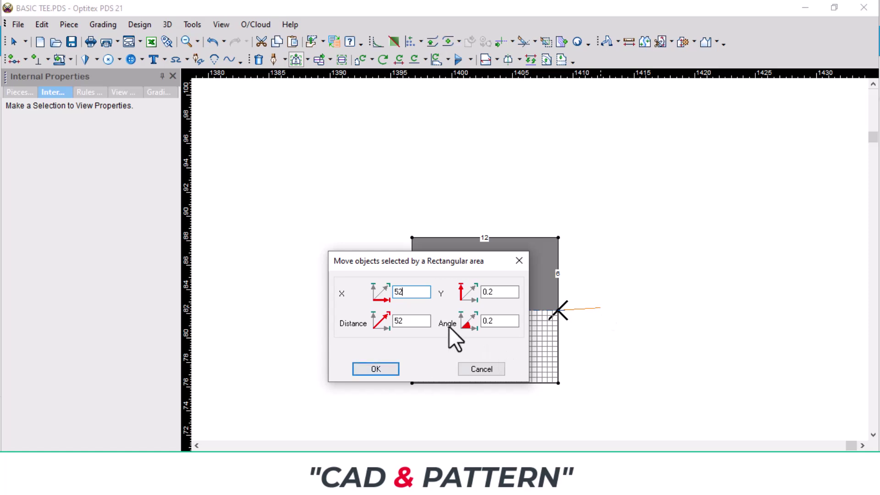
key("BackSpace")
key("BackSpace")
type("2")
key("Tab")
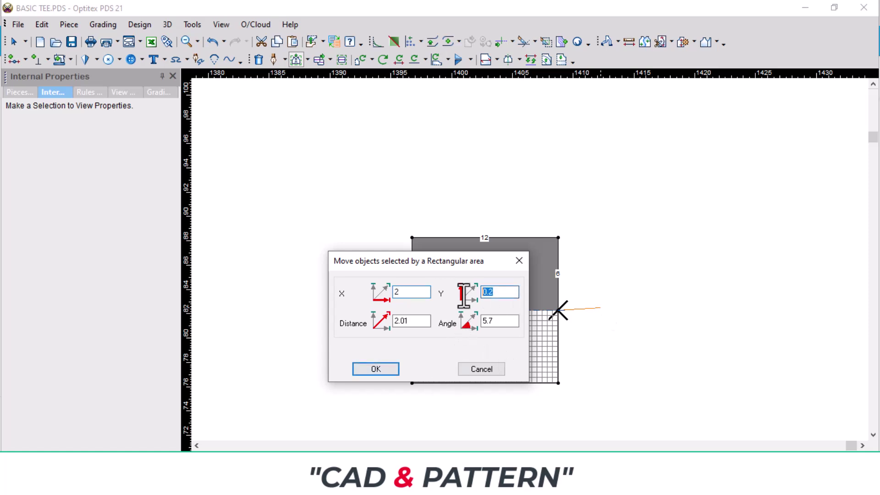
type("0")
key("Return")
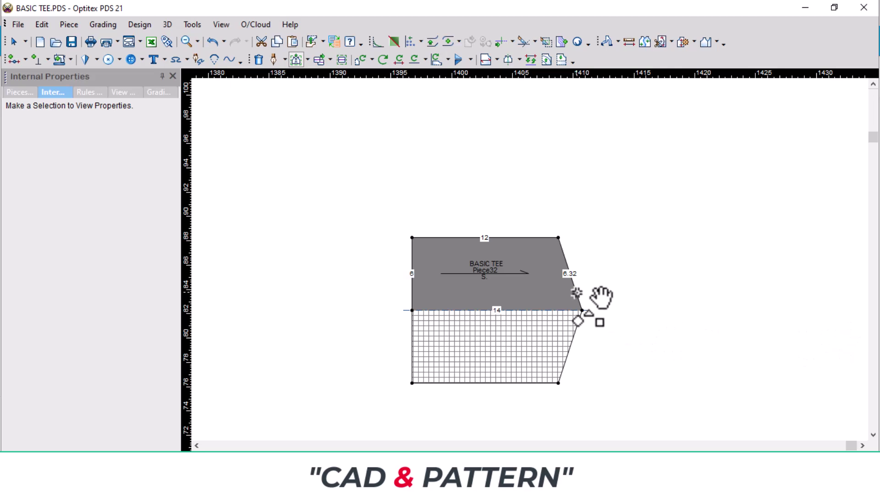
right_click(346, 196)
left_click(379, 205)
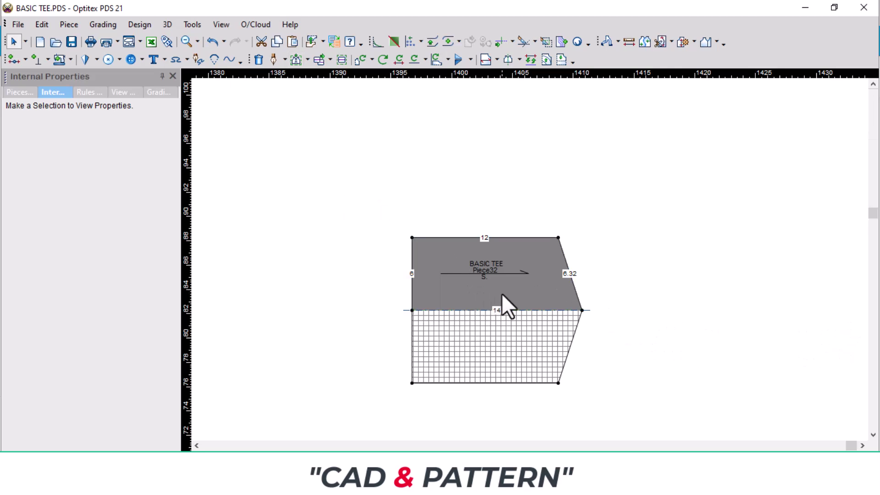
Step: Drag a vertical and a horizontal guide line onto the shirt front
scroll(529, 260, "up", 3)
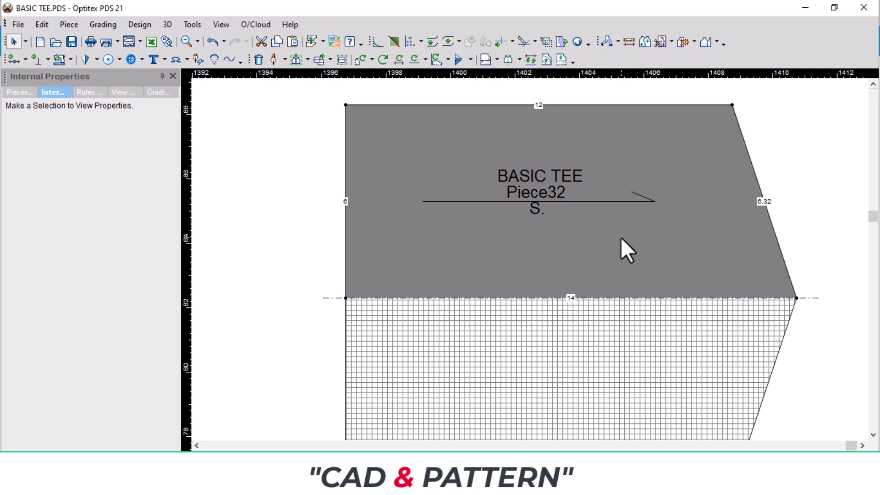
scroll(348, 273, "down", 2)
scroll(526, 272, "down", 2)
scroll(353, 248, "down", 2)
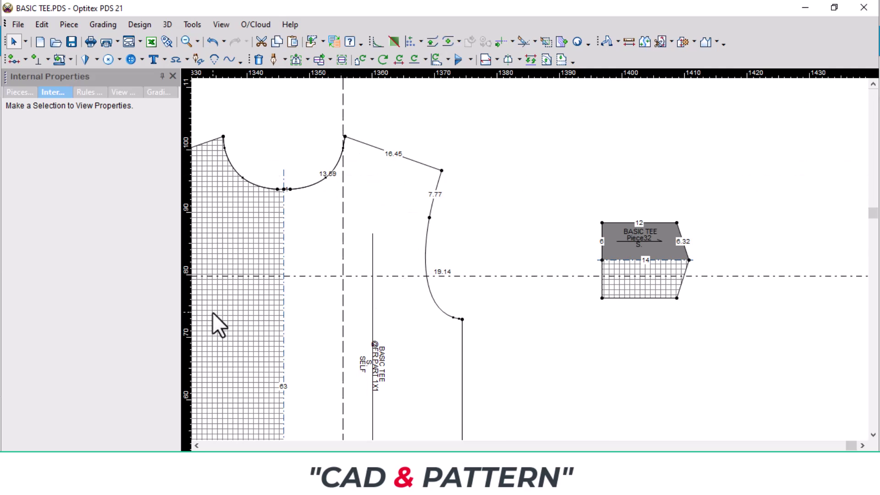
left_click_drag(190, 342, 400, 319)
left_click_drag(442, 76, 397, 349)
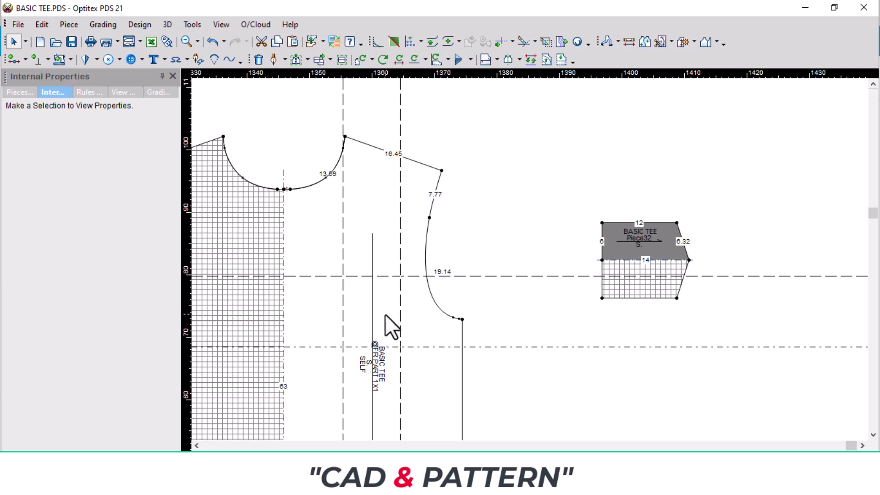
Step: Undo both guides, then fix a horizontal guide across the front piece's chest
left_click(213, 43)
left_click(213, 43)
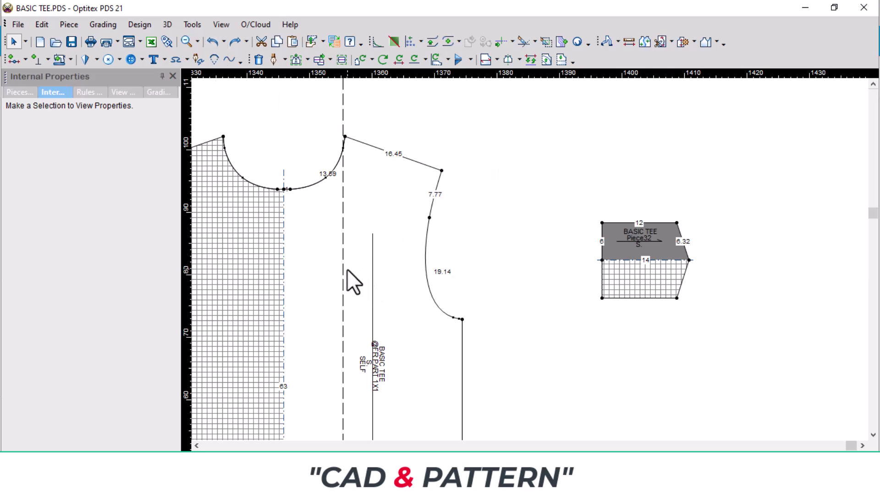
left_click(343, 238)
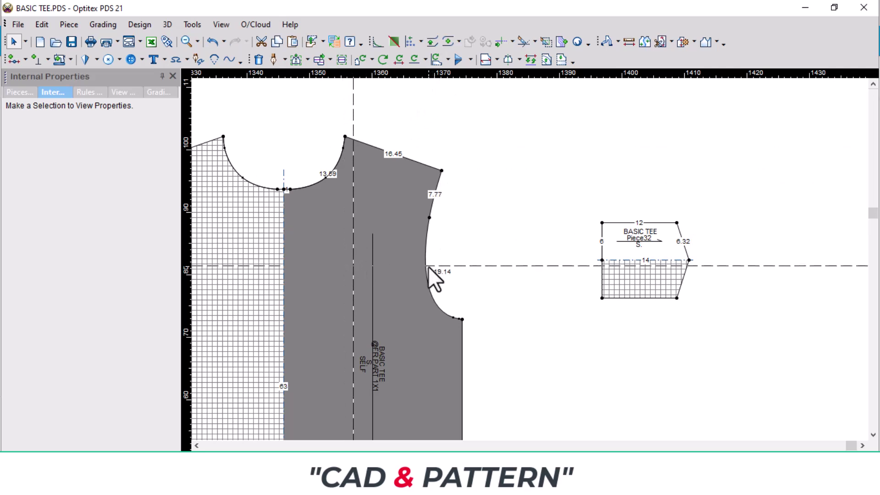
left_click(426, 292)
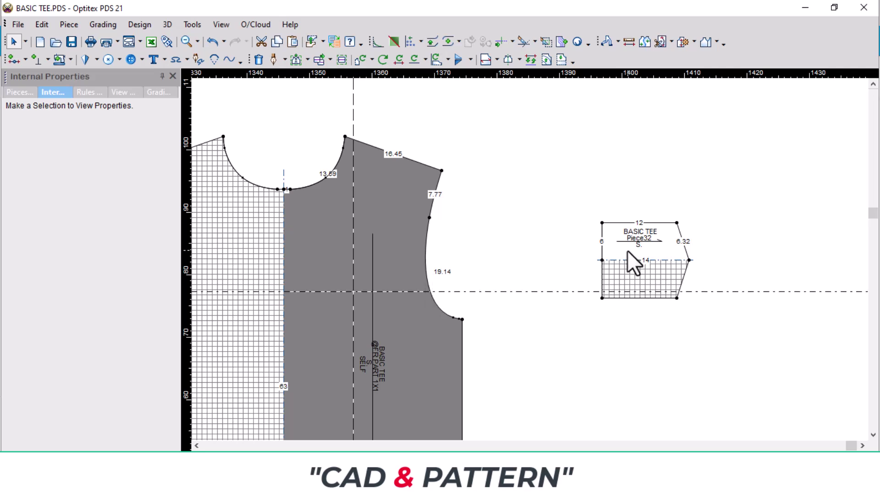
Step: Rotate the Piece32 pocket a quarter turn and place it on the chest guide line
left_click(615, 251)
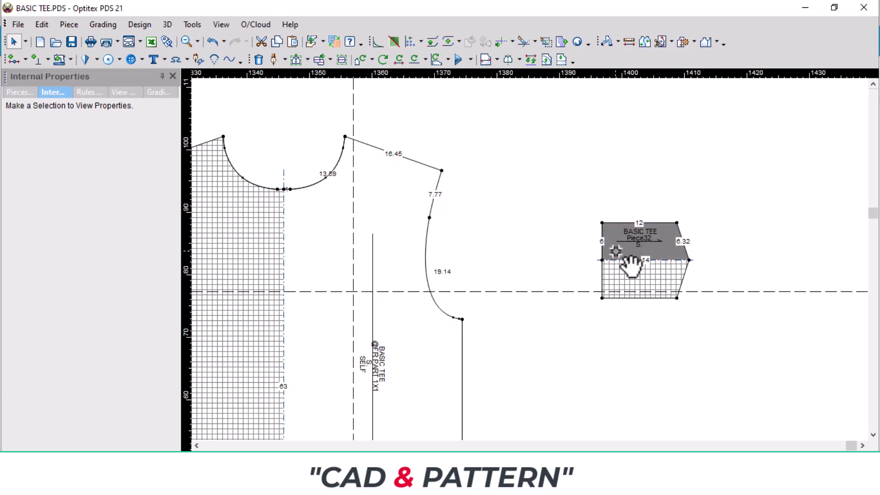
left_click(615, 251)
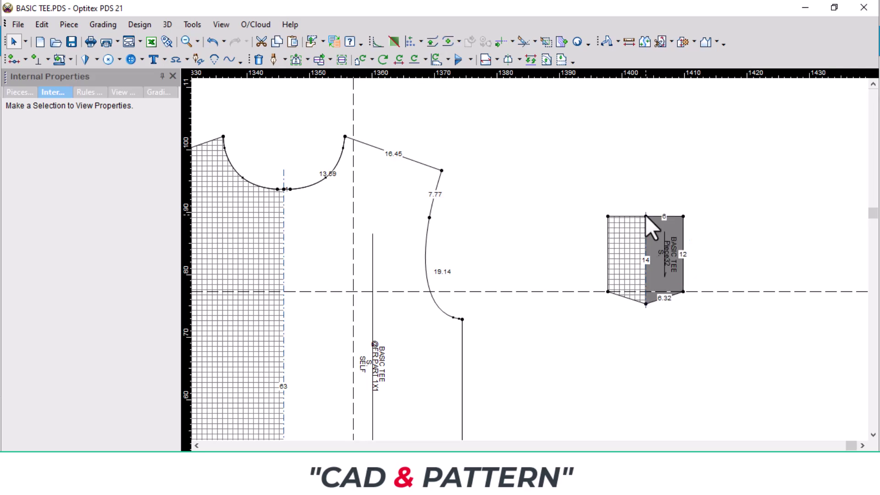
mouse_move(645, 215)
left_mouse_down()
mouse_move(539, 277)
mouse_move(523, 262)
left_mouse_up()
scroll(544, 269, "up", 1)
scroll(549, 285, "up", 1)
scroll(524, 262, "down", 2)
scroll(564, 162, "down", 2)
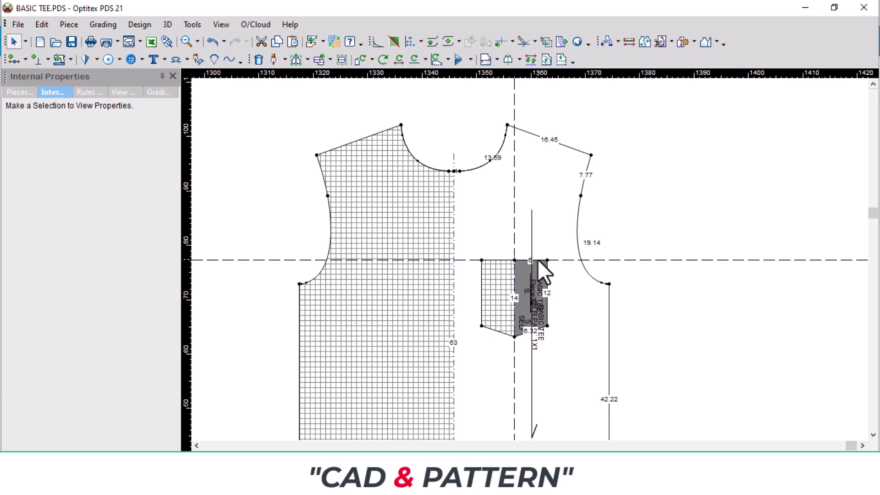
Step: Open the half pocket into a full pointed-bottom pocket piece
scroll(538, 260, "up", 1)
scroll(537, 259, "up", 2)
scroll(532, 254, "down", 2)
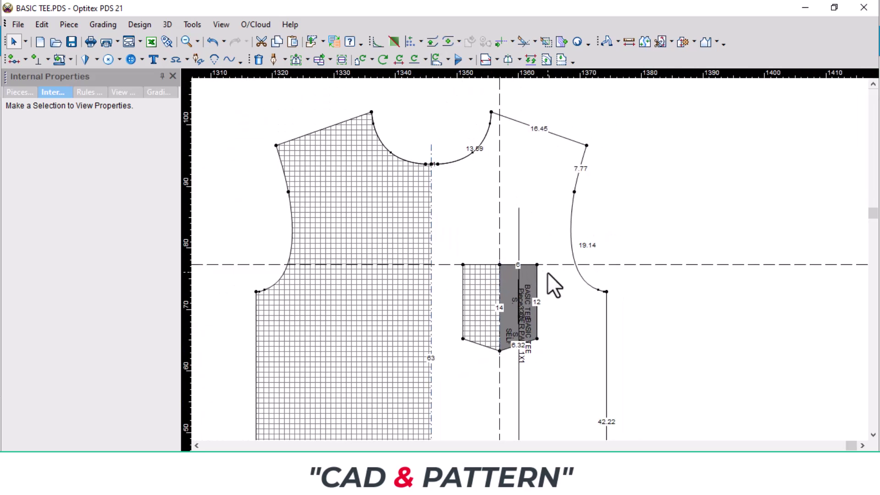
scroll(521, 283, "up", 1)
scroll(513, 289, "up", 1)
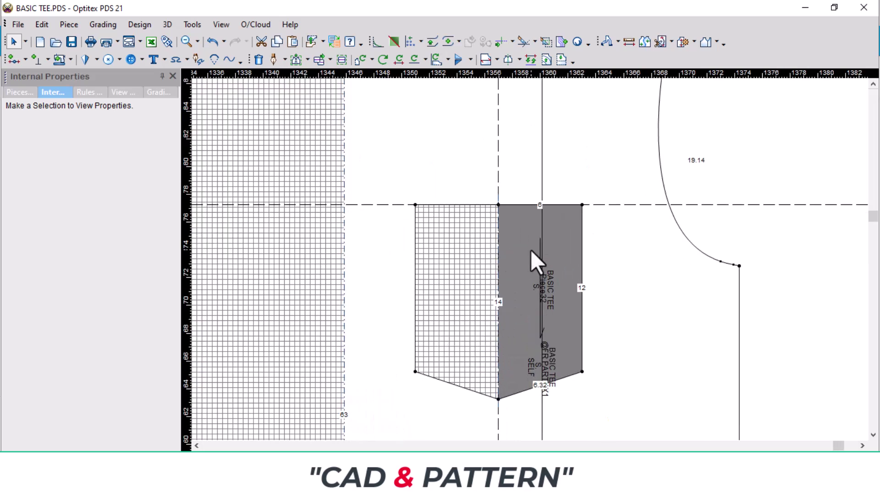
left_click(476, 181)
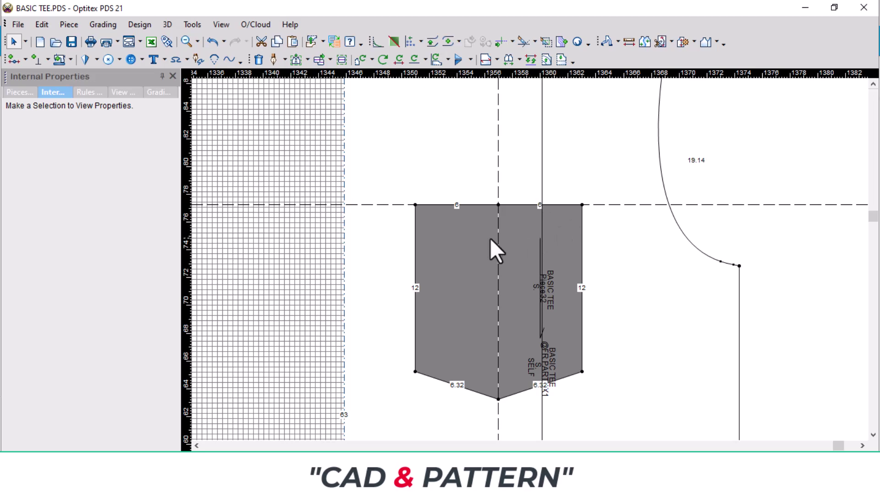
scroll(579, 194, "down", 1)
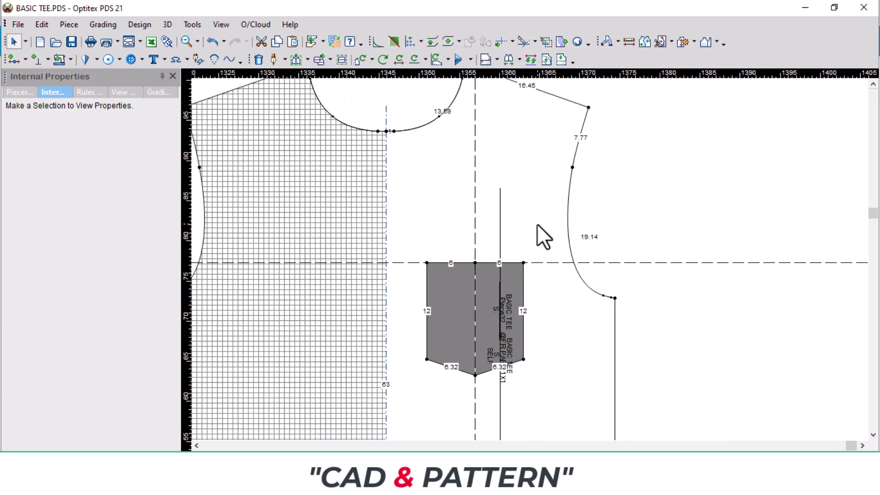
Step: Convert Piece32 into an internal pocket contour on the front piece via Design > Convert Piece to Internal
left_click(533, 197)
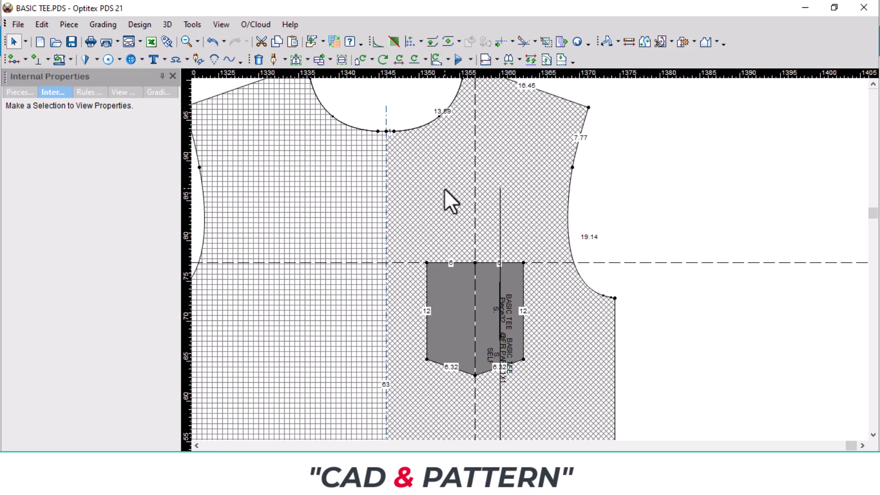
left_click(134, 24)
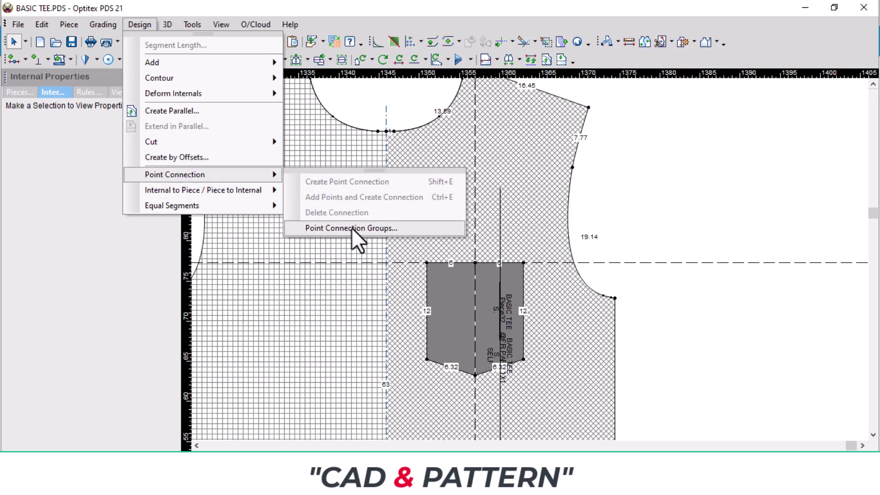
mouse_move(203, 190)
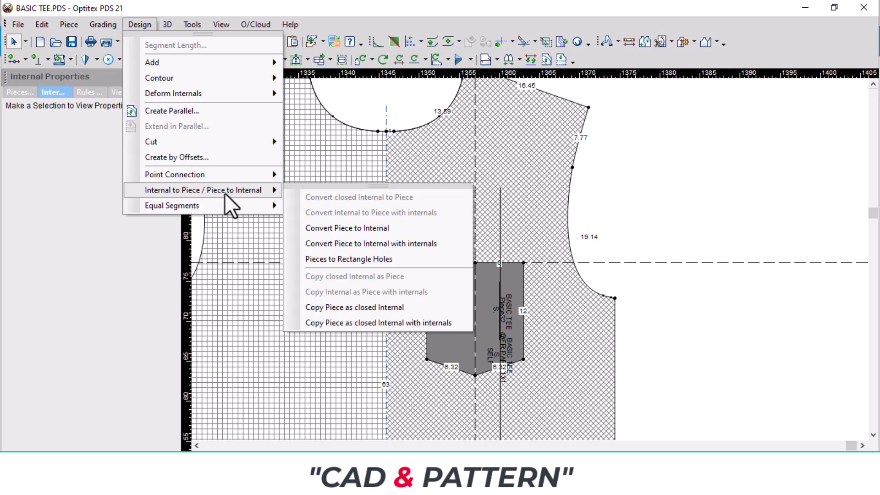
left_click(342, 232)
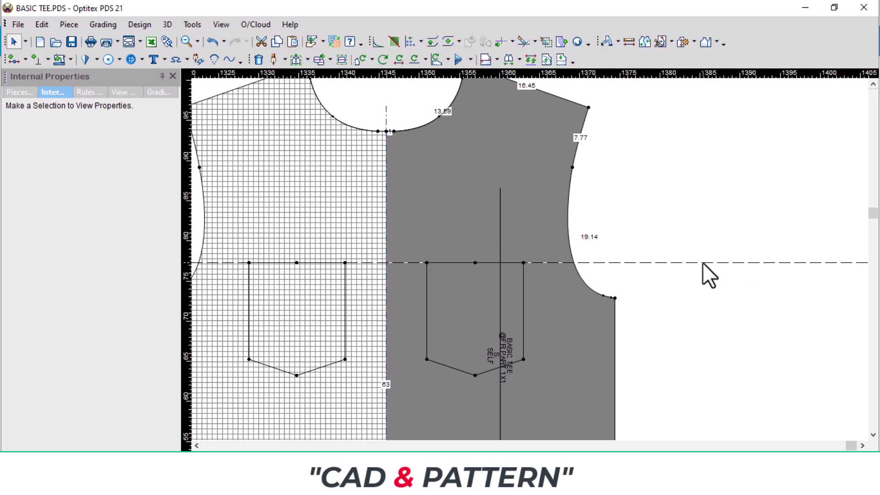
scroll(493, 299, "up", 1)
left_click(575, 275)
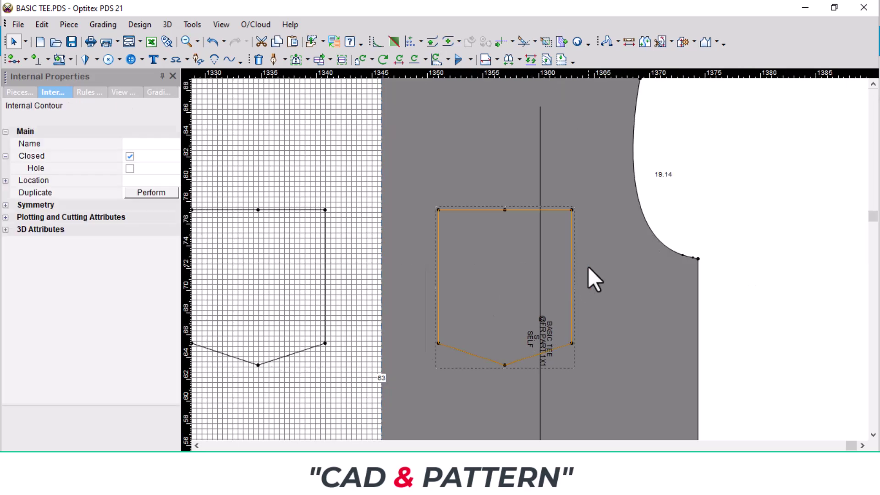
middle_click_drag(510, 275, 541, 286)
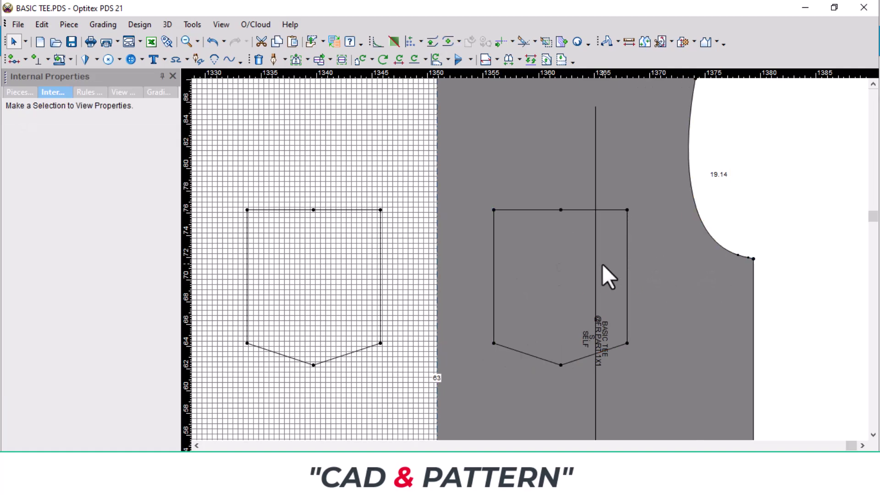
scroll(520, 271, "down", 2)
scroll(520, 271, "up", 2)
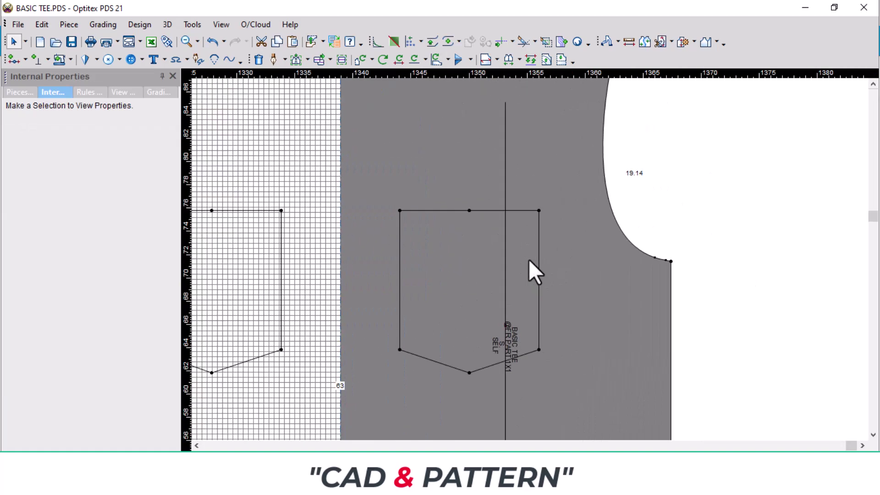
scroll(546, 250, "down", 2)
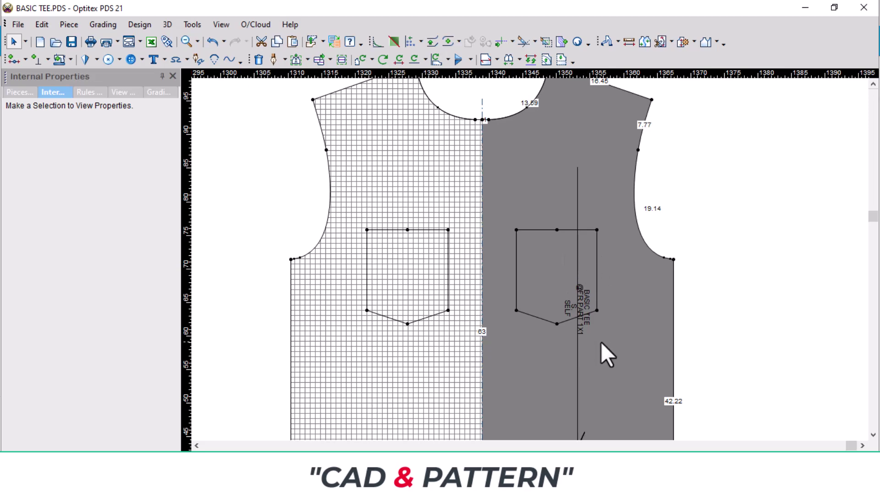
Step: Delete the pointed-bottom pocket's internal contour from the front piece
middle_click_drag(600, 342, 802, 282)
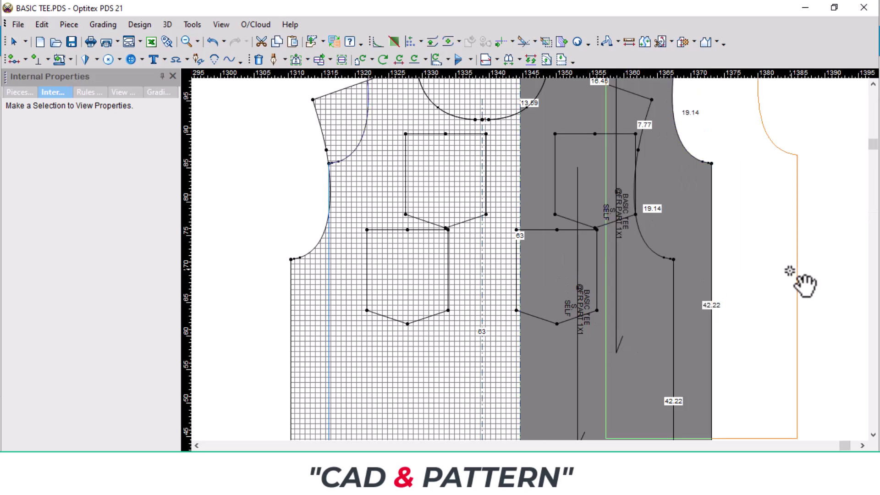
scroll(805, 284, "down", 2)
scroll(707, 262, "up", 1)
scroll(679, 202, "up", 1)
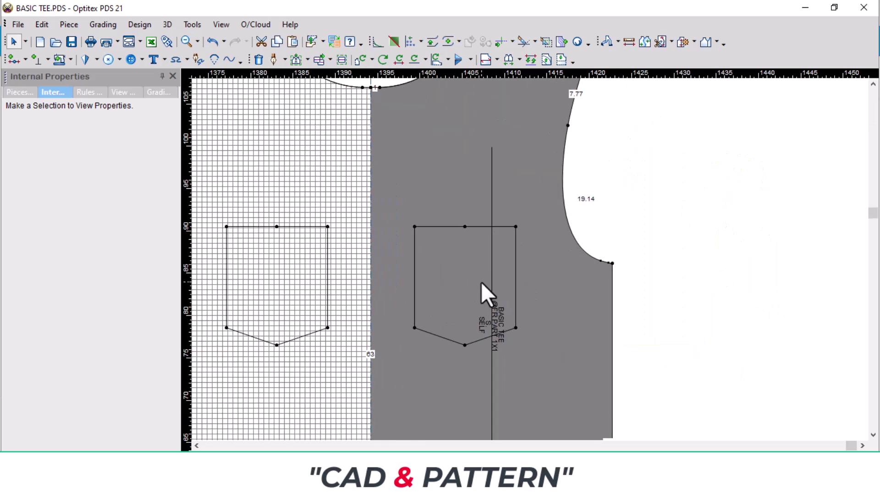
key("Delete")
left_click(513, 263)
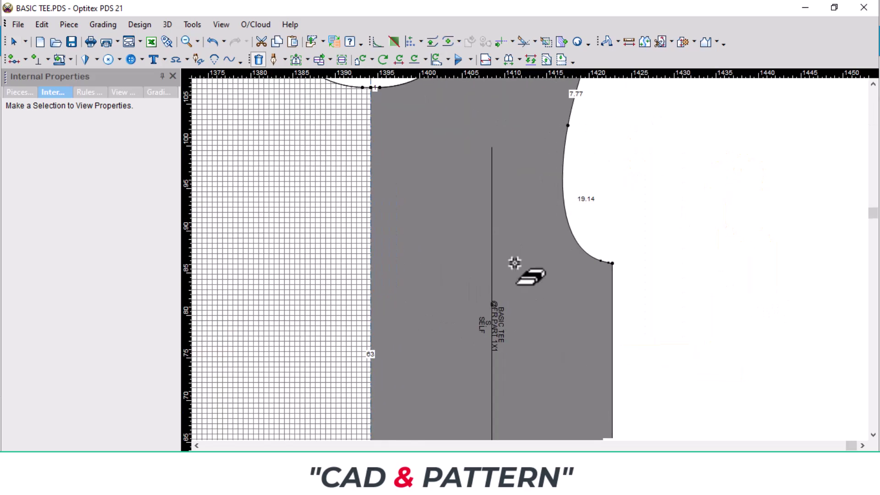
scroll(536, 248, "down", 1)
Step: Snap a horizontal guide to the centre-front neckline point and offset it by -6
key("Escape")
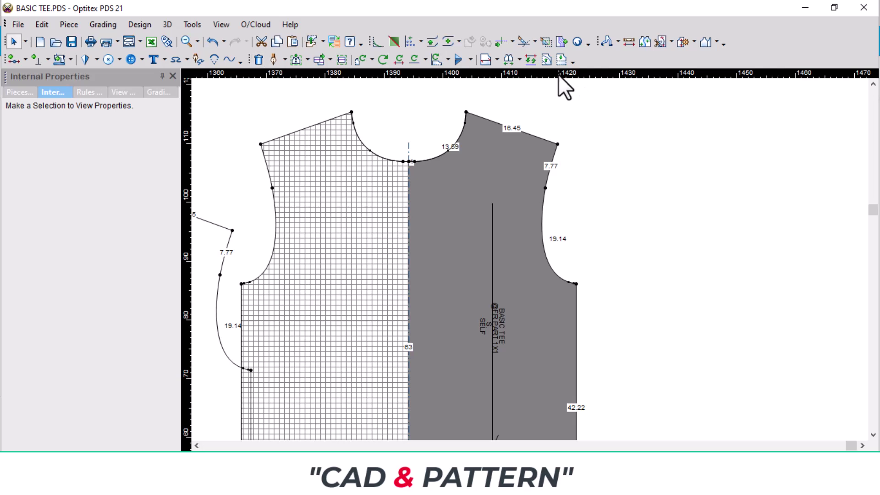
left_click_drag(558, 74, 555, 262)
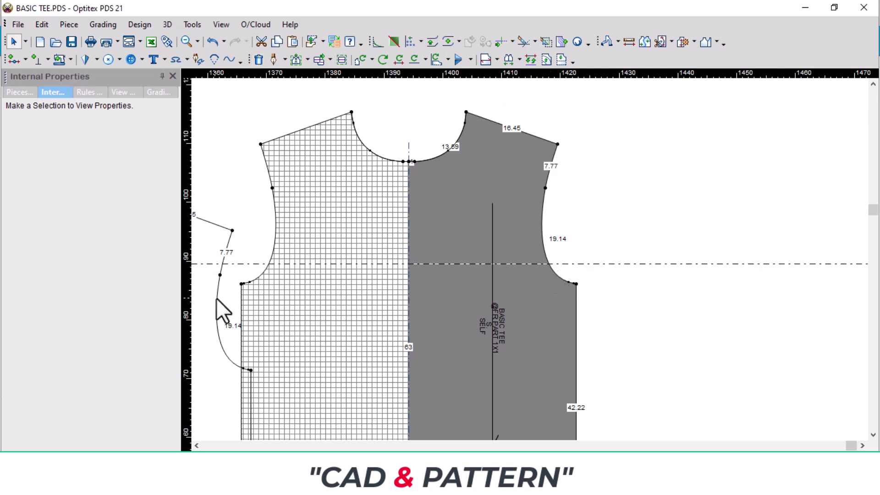
left_click_drag(436, 263, 411, 161)
scroll(530, 271, "up", 1)
scroll(532, 271, "up", 2)
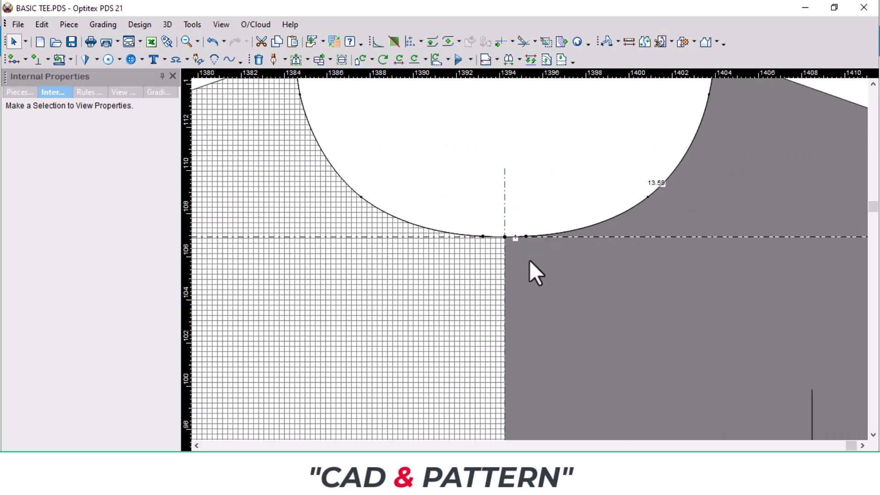
scroll(539, 284, "down", 2)
scroll(524, 265, "down", 1)
double_click(523, 265)
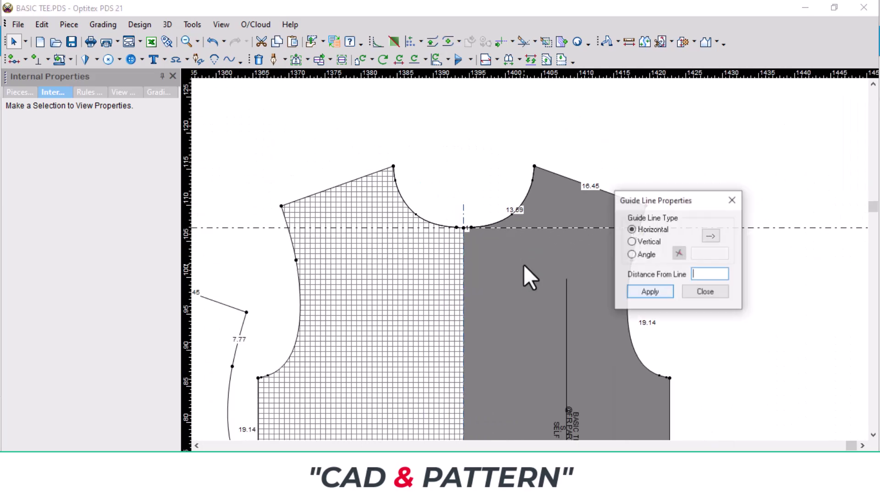
type("-6")
key("Return")
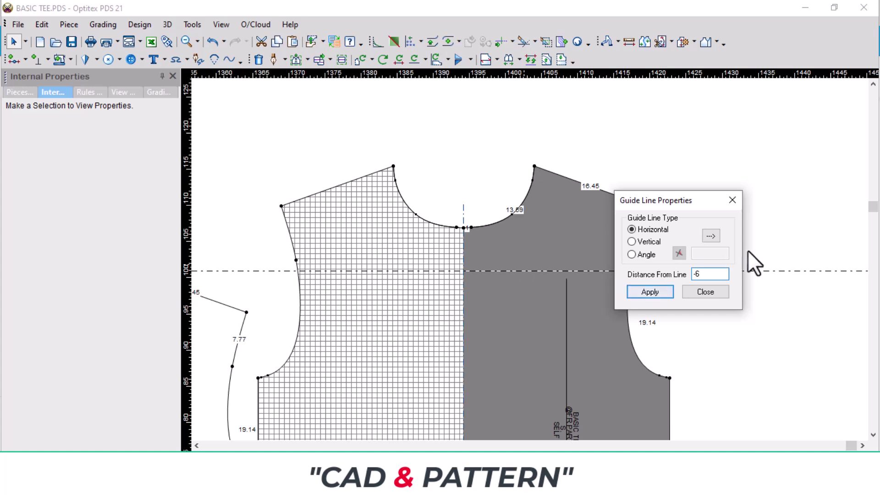
left_click(732, 200)
Step: Create a rectangular piece with length 20 and width 20 from the New Piece menu
right_click(614, 262)
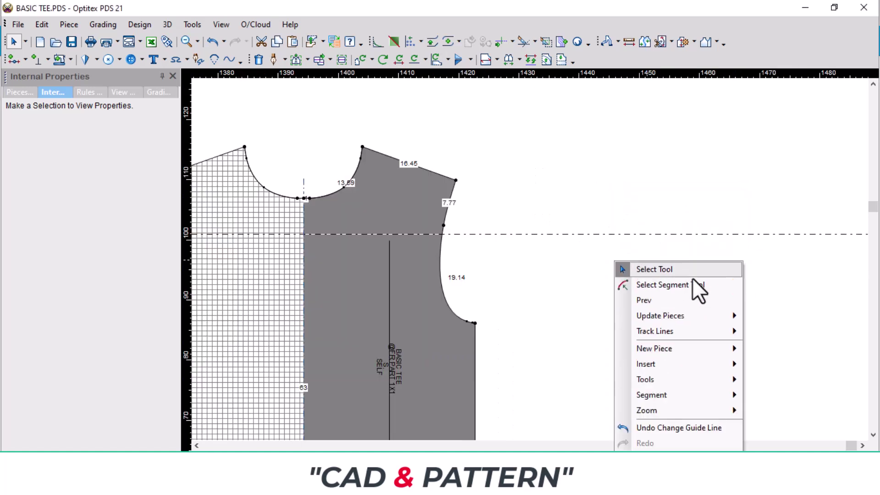
mouse_move(654, 348)
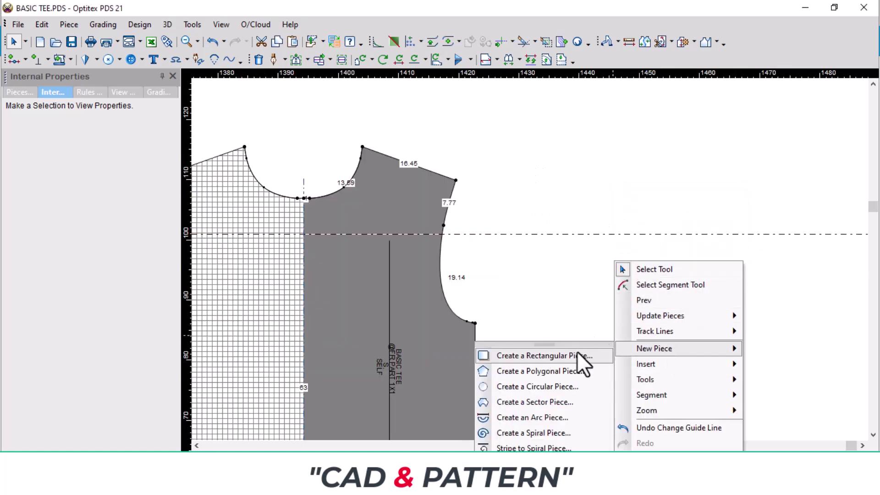
left_click(576, 354)
key("Tab")
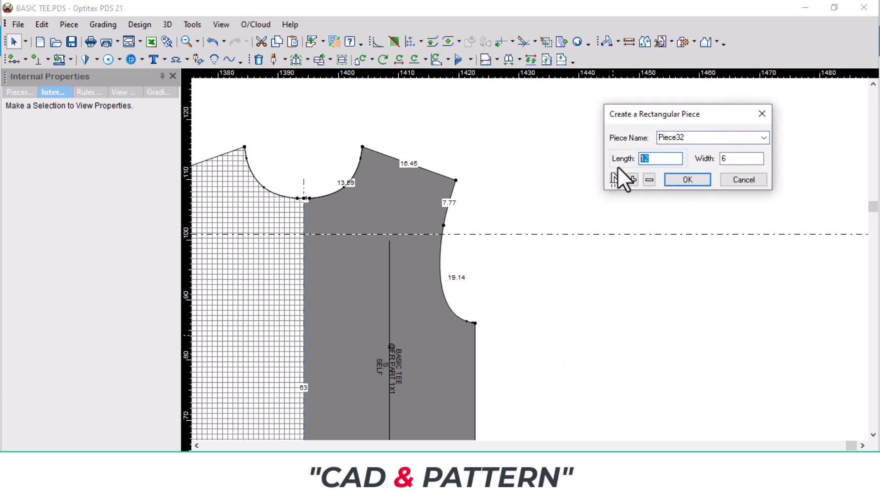
type("20")
double_click(727, 159)
type("20")
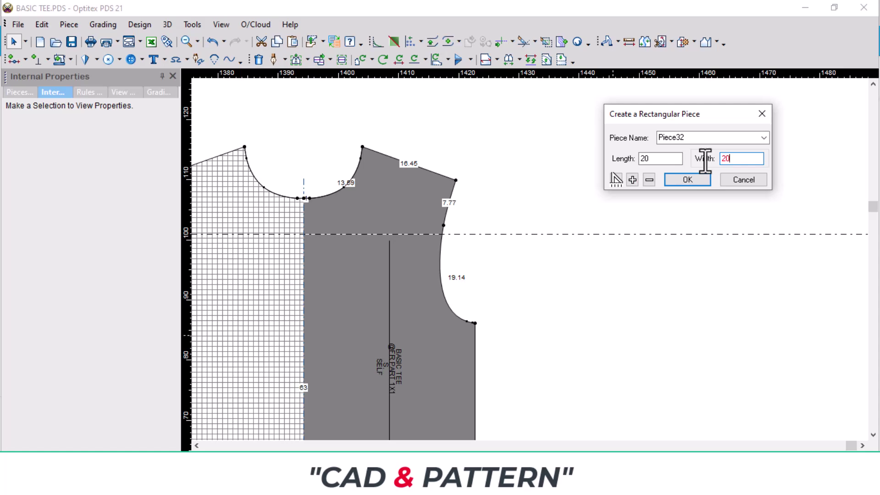
key("Return")
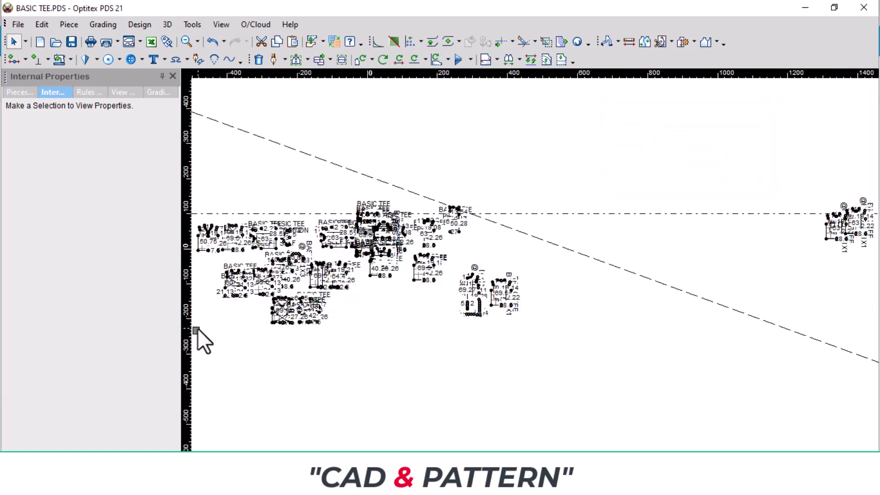
Step: Place the 20×20 square piece near the bodice and move it off to the right
scroll(811, 229, "up", 5)
left_click_drag(687, 308, 536, 268)
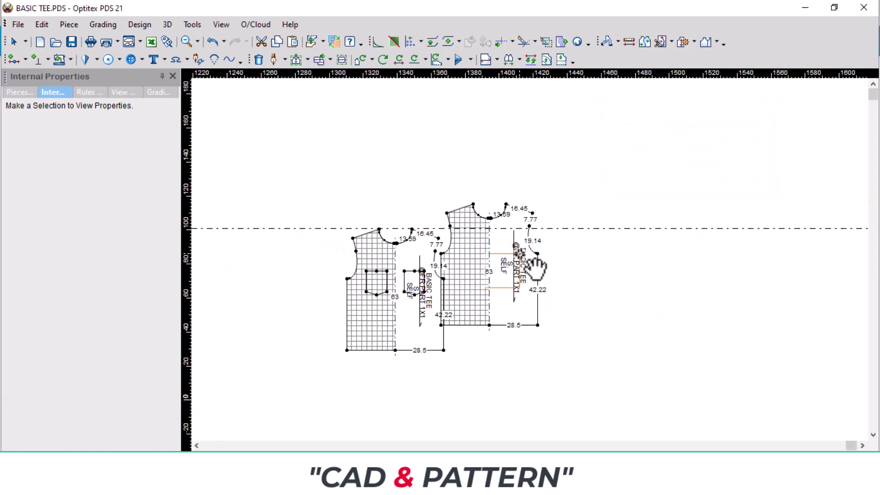
scroll(534, 259, "up", 3)
left_click(530, 251)
scroll(530, 262, "up", 3)
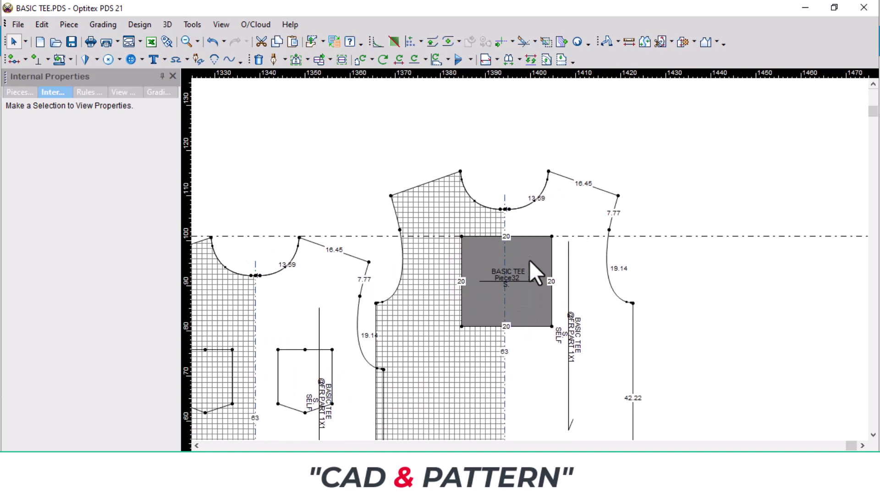
scroll(529, 261, "up", 3)
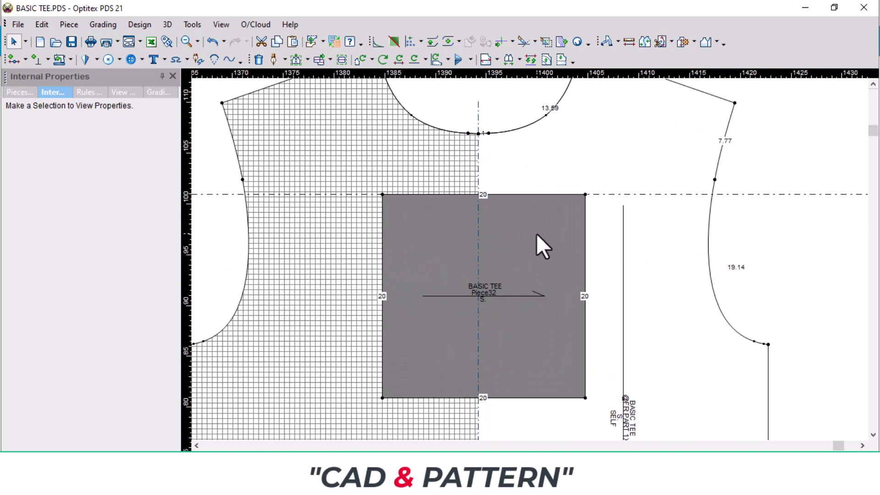
mouse_move(530, 251)
left_mouse_down()
mouse_move(806, 271)
mouse_move(569, 281)
left_mouse_up()
scroll(530, 265, "down", 1)
scroll(569, 281, "down", 2)
scroll(529, 260, "up", 3)
scroll(530, 260, "up", 2)
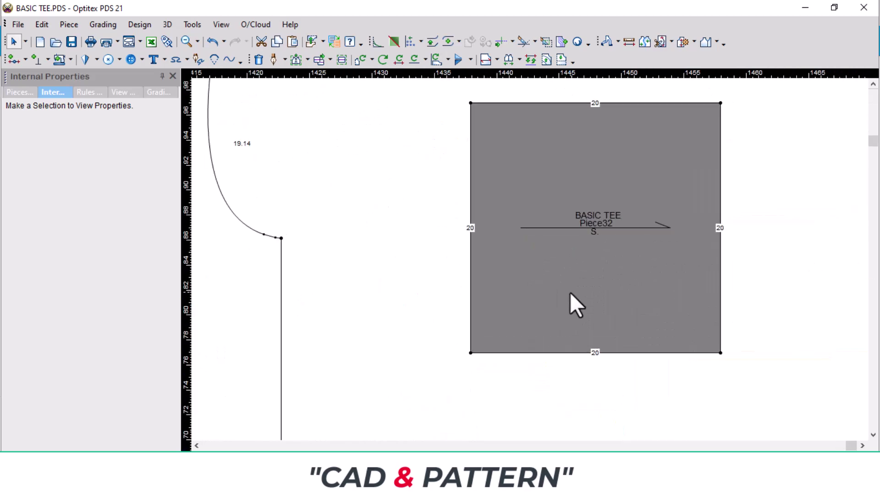
Step: Mirror the square across its left edge and reposition it beside the front
key("n")
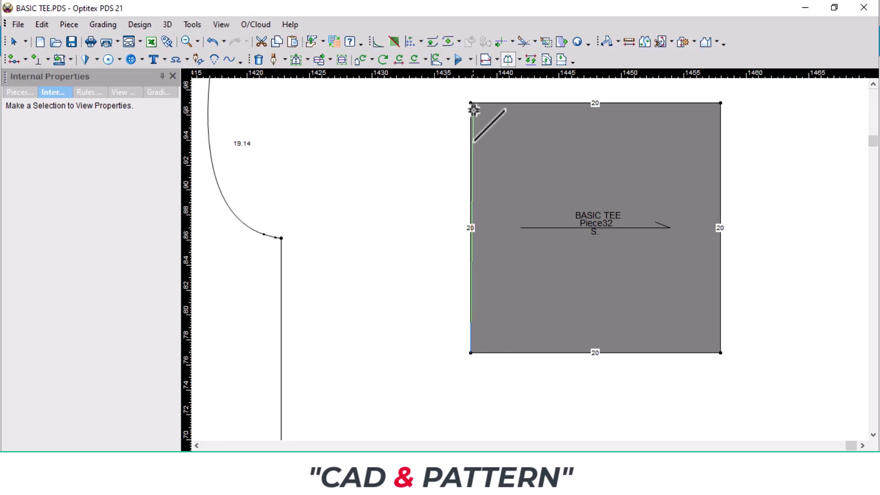
left_click(473, 110)
scroll(556, 212, "down", 3)
left_click_drag(559, 255, 587, 279)
scroll(573, 266, "up", 2)
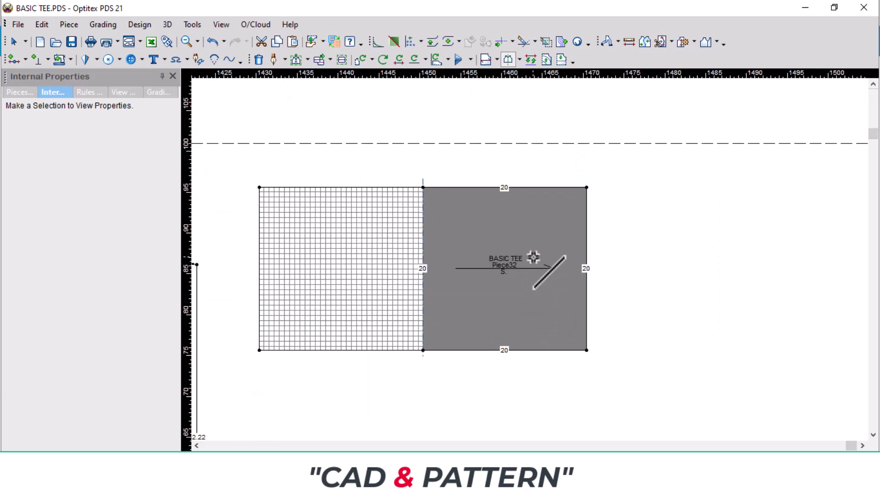
Step: Move the square pocket's right edge 5 left (X -5), making it 15 wide
left_click(586, 188)
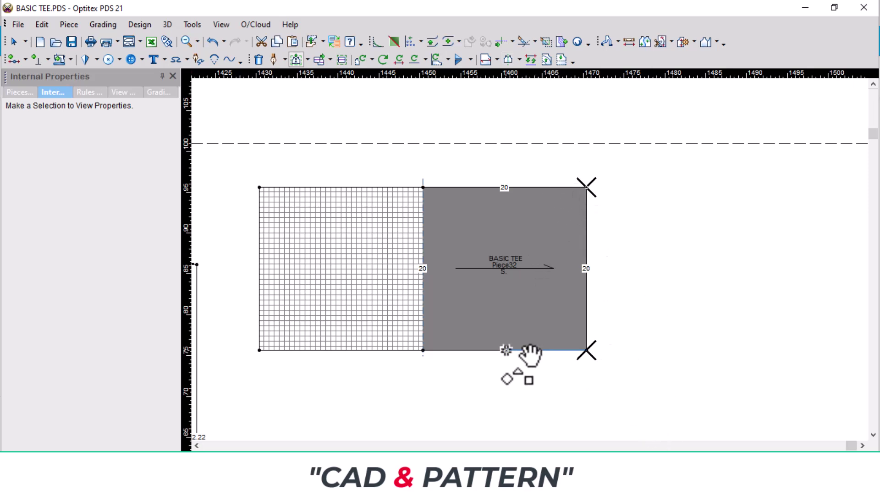
left_click(507, 350)
key("BackSpace")
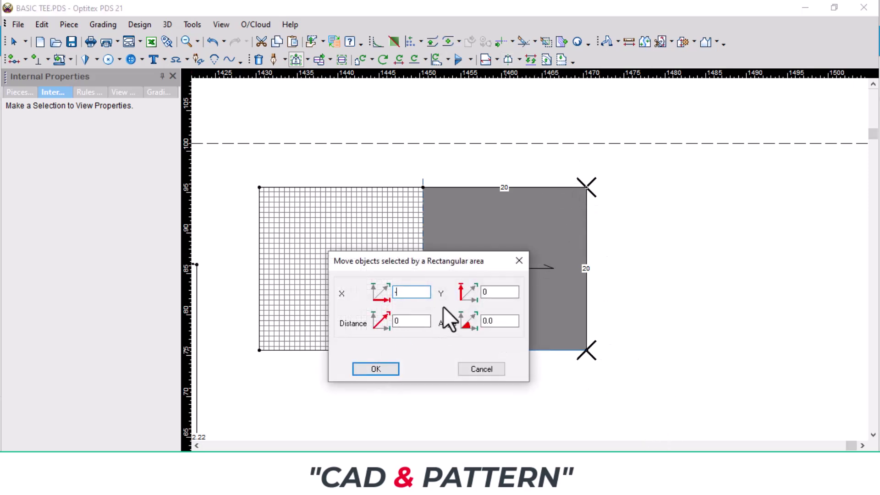
type("-5")
key("Return")
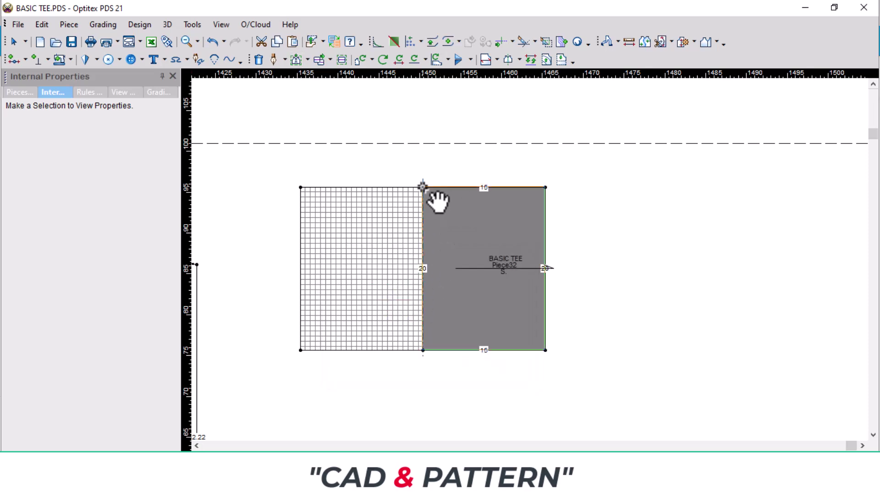
Step: Drag the narrowed 15 by 20 pocket onto the front bodice's centre line
scroll(423, 187, "down", 2)
scroll(298, 246, "down", 1)
left_click_drag(422, 187, 402, 223)
scroll(556, 261, "up", 1)
scroll(582, 308, "up", 2)
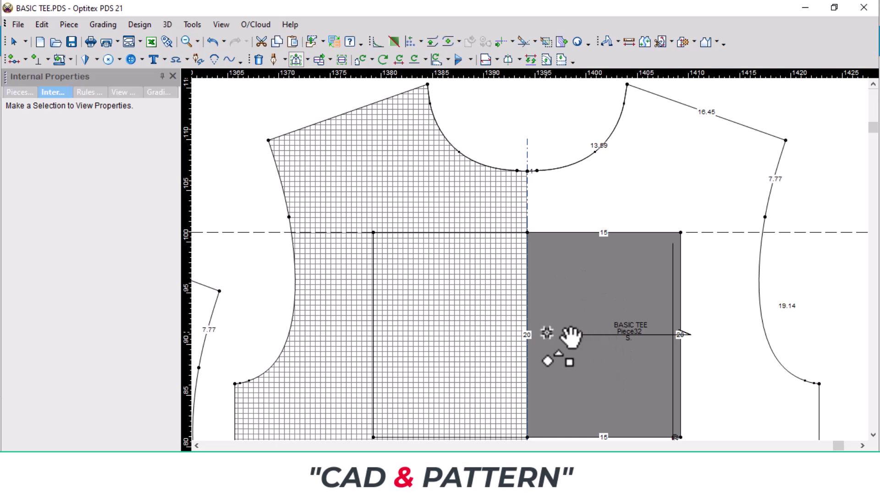
scroll(570, 269, "down", 1)
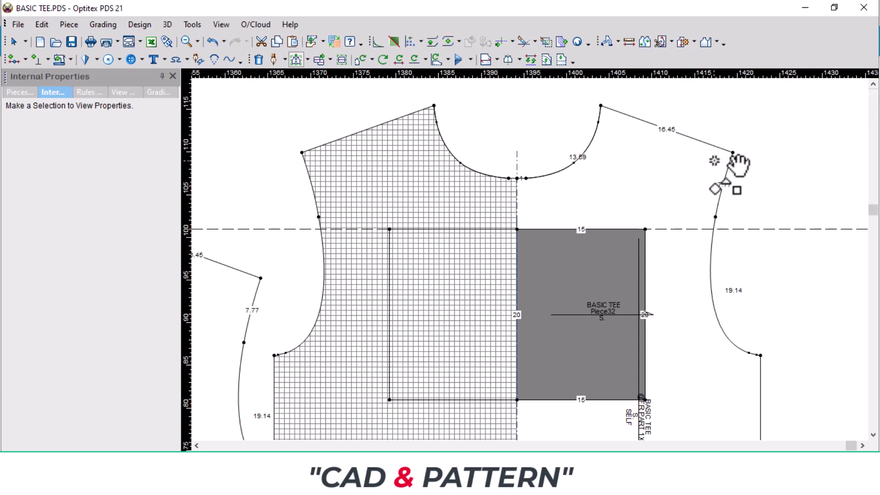
Step: Return to the Select tool and drag the front bodice piece leftward past the square pocket
right_click(820, 176)
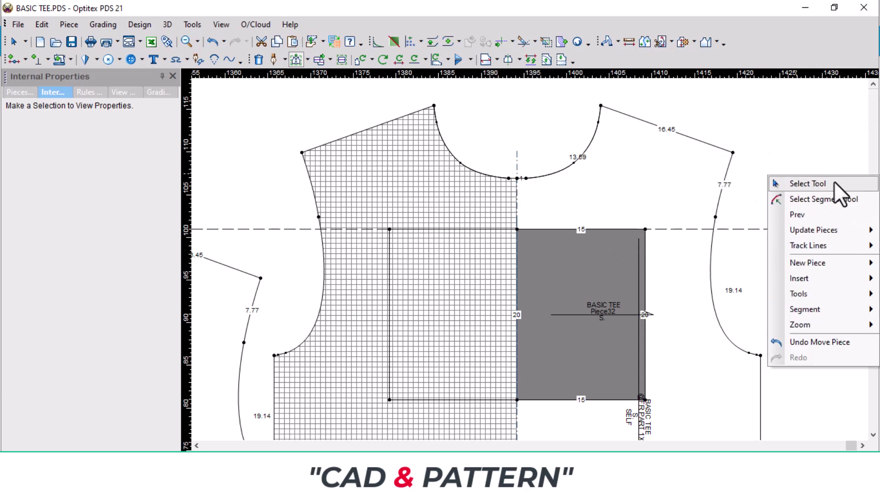
left_click(789, 182)
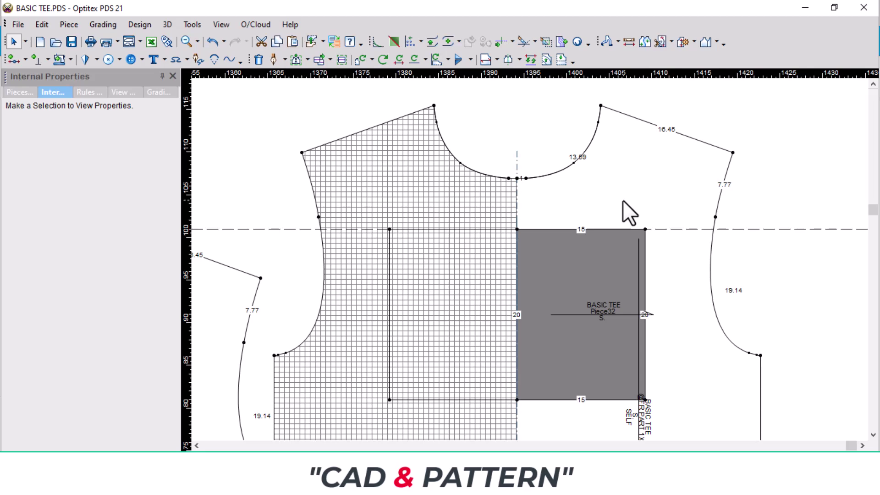
left_click(622, 200)
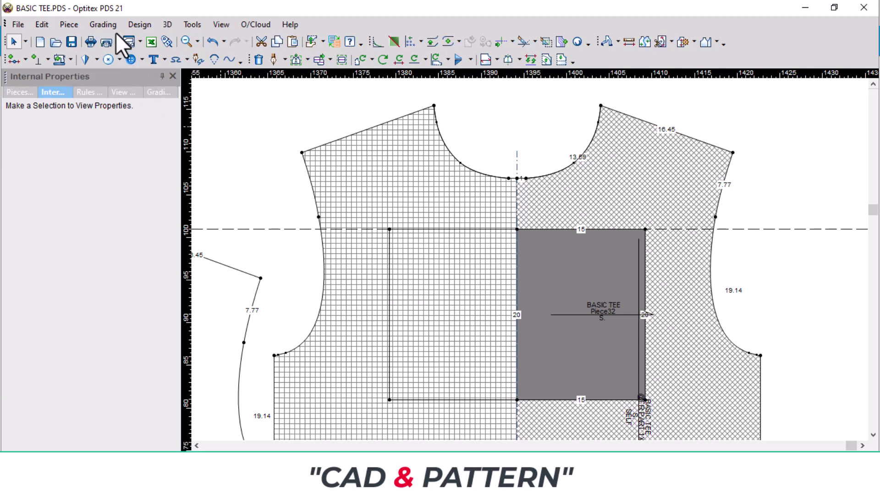
left_click(136, 21)
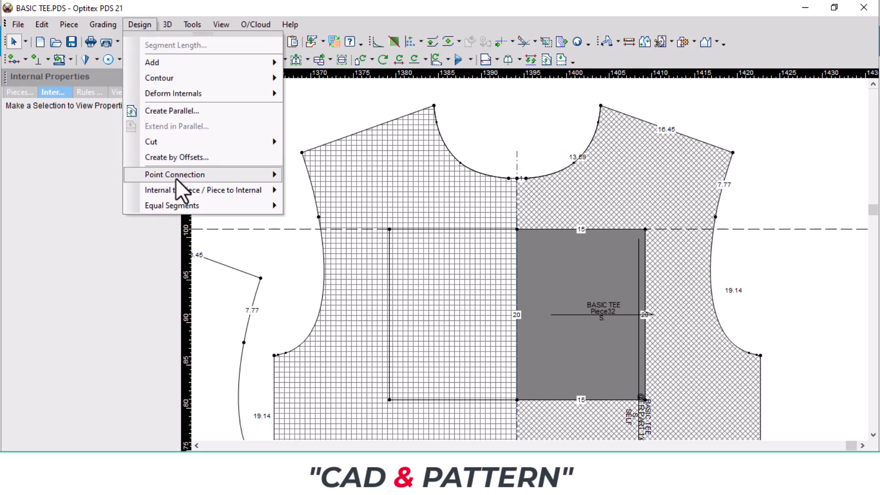
mouse_move(203, 190)
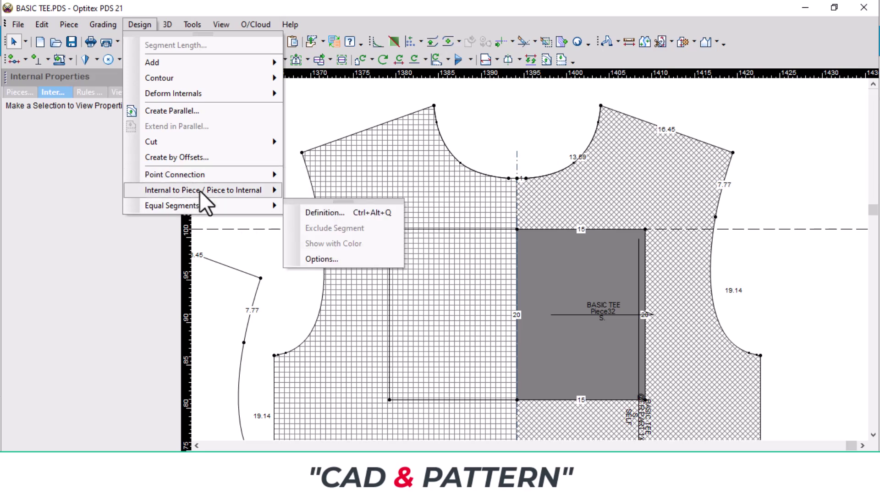
left_click(339, 227)
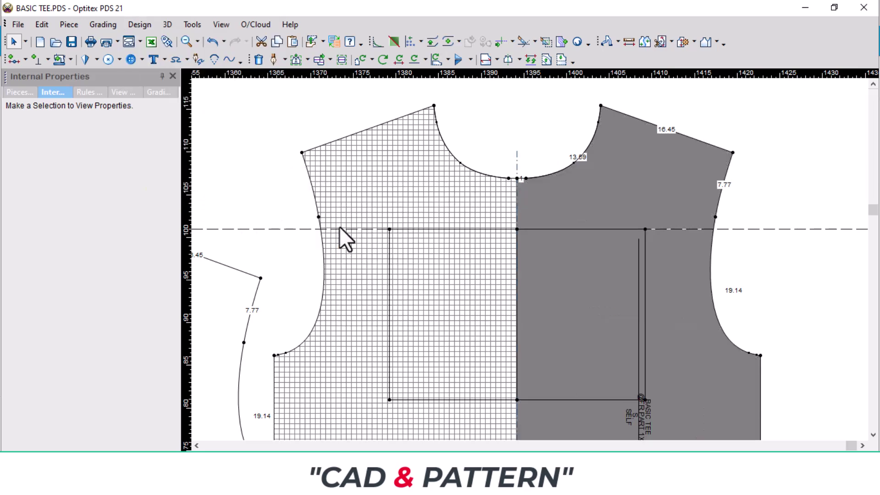
scroll(608, 282, "down", 2)
scroll(540, 262, "down", 1)
left_click_drag(540, 262, 518, 252)
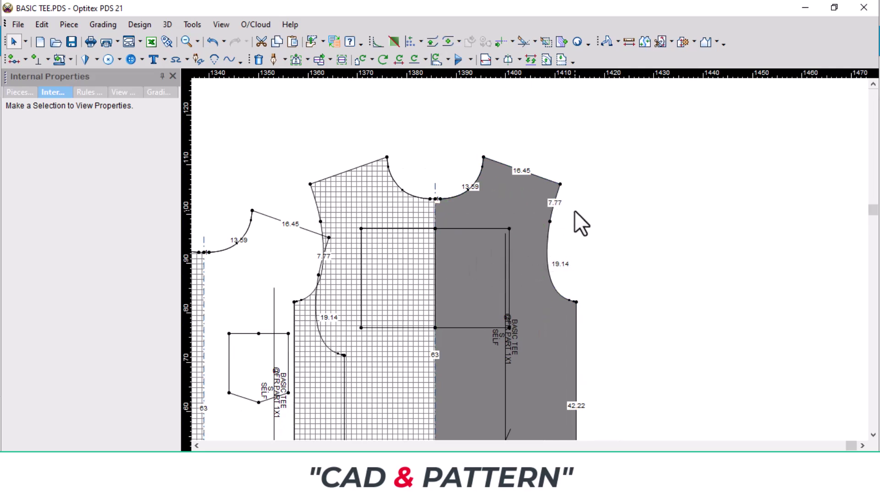
Step: Undo the bodice move and drag the 15 by 20 pocket slightly down, below the horizontal guide
key("ctrl+z")
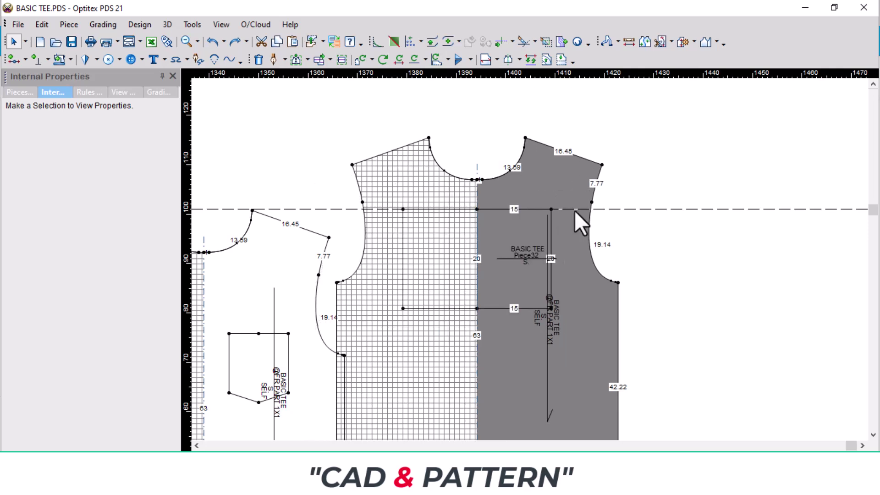
left_click(529, 210)
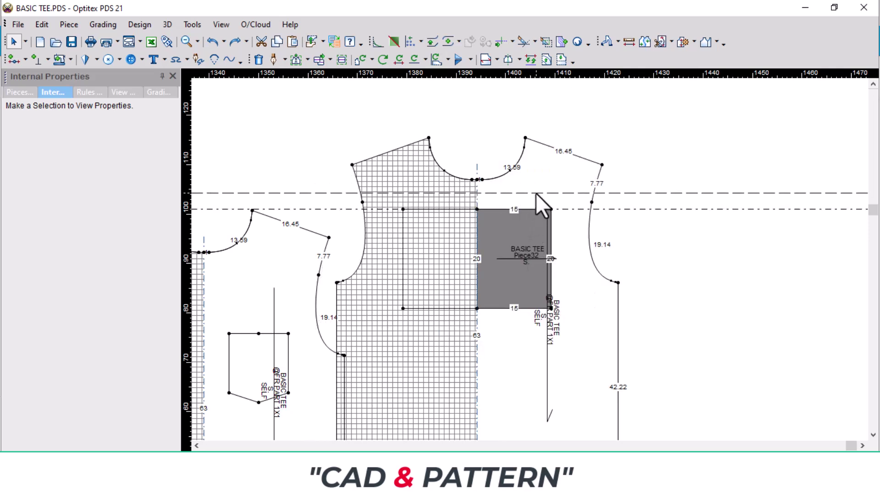
mouse_move(532, 210)
left_mouse_down()
mouse_move(518, 276)
mouse_move(542, 234)
mouse_move(718, 309)
mouse_move(504, 244)
left_mouse_up()
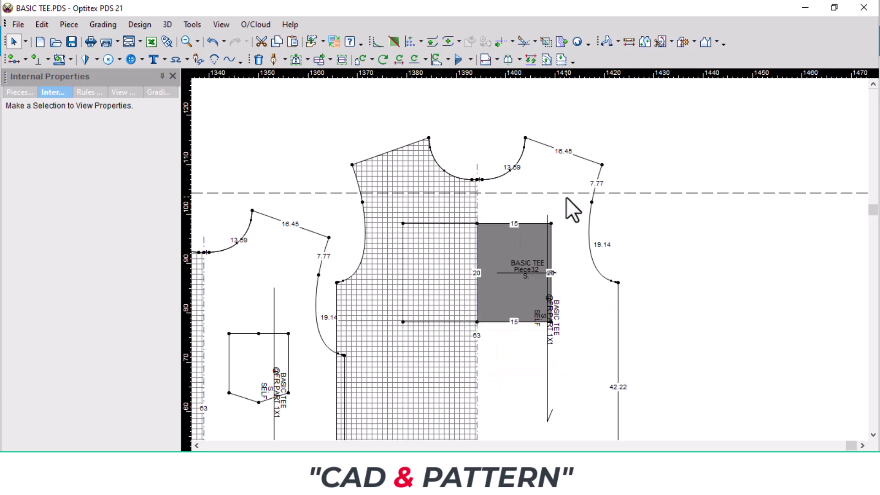
scroll(546, 205, "up", 2)
scroll(529, 257, "up", 2)
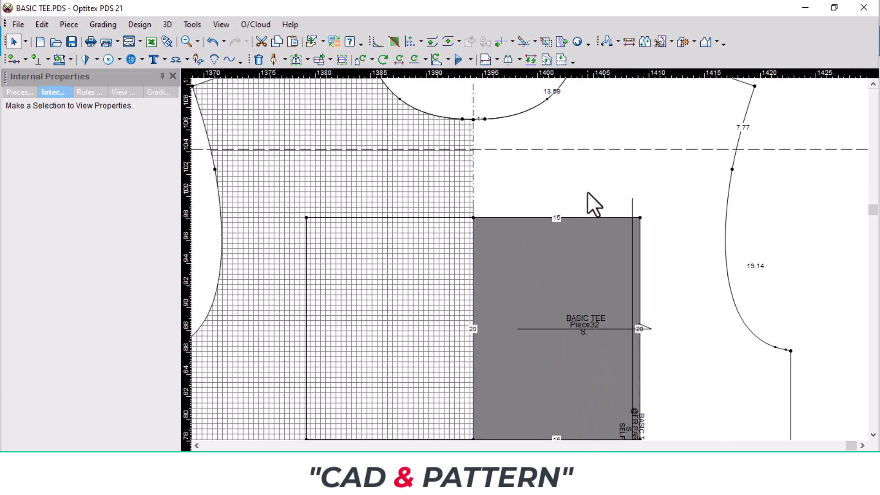
Step: Convert Piece32 into an internal contour using Design > Convert Piece to Internal
left_click(139, 23)
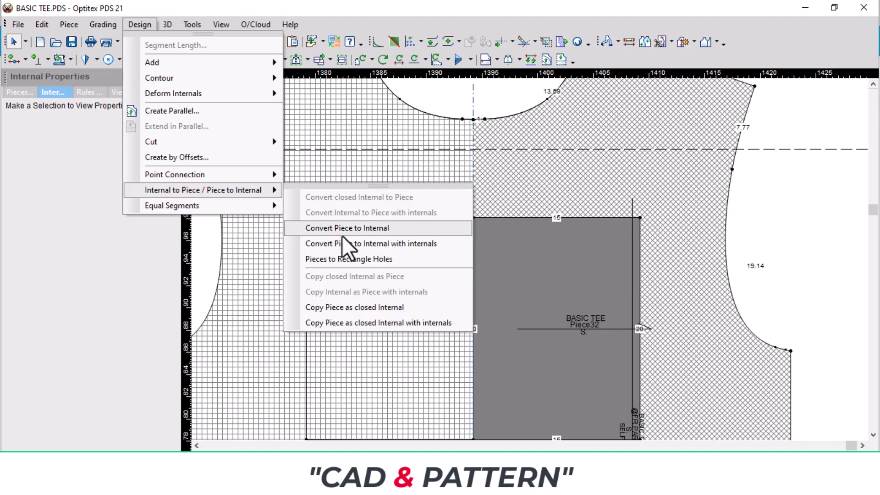
left_click(348, 224)
scroll(535, 260, "down", 2)
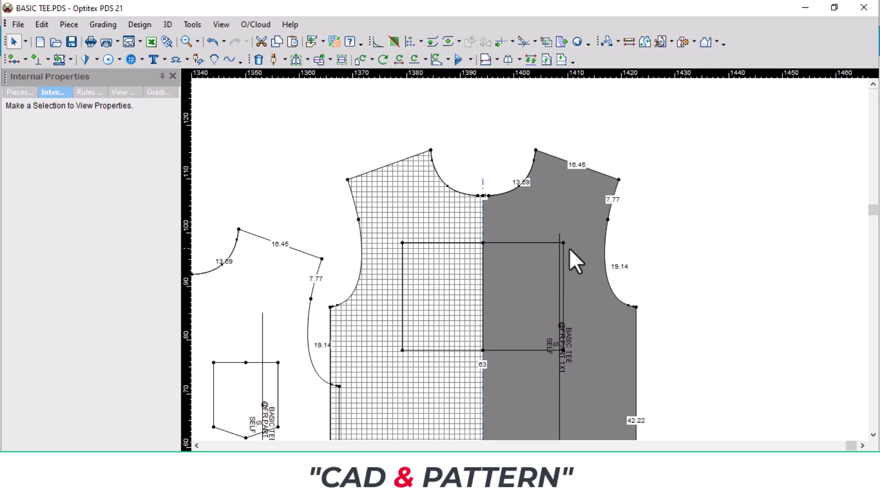
scroll(257, 392, "up", 3)
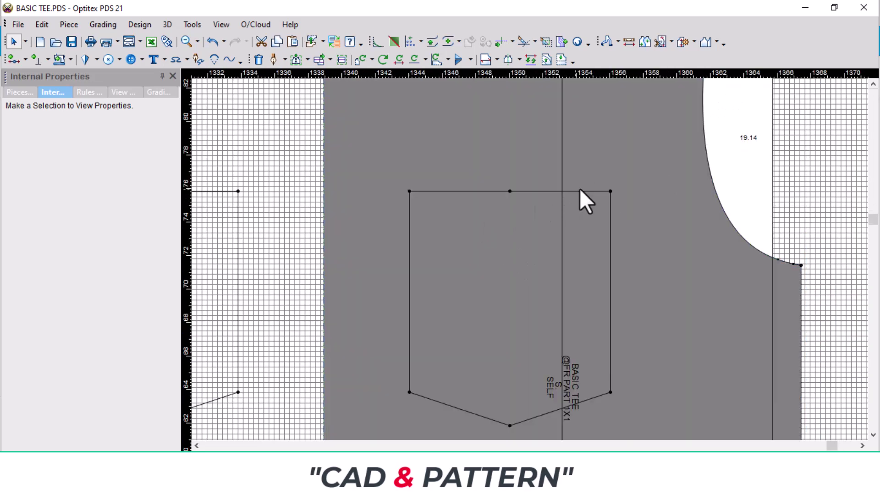
scroll(573, 204, "down", 2)
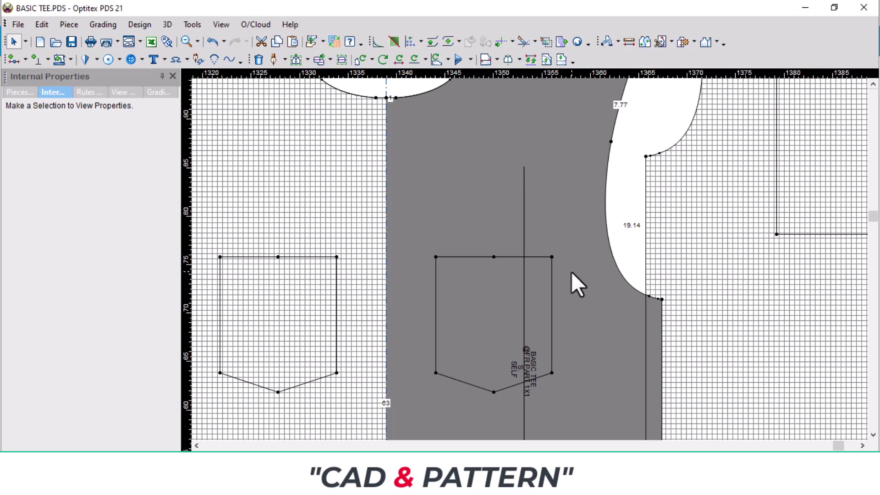
scroll(494, 255, "down", 2)
scroll(531, 239, "down", 2)
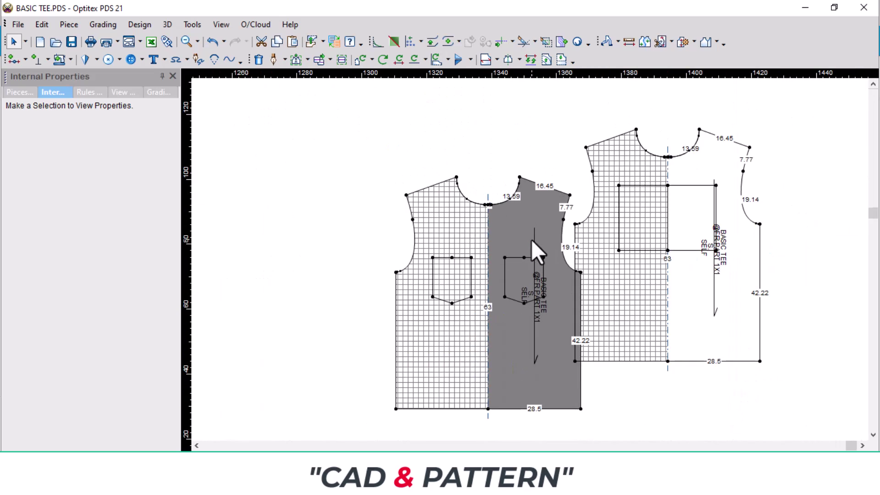
scroll(531, 240, "up", 2)
scroll(531, 239, "up", 2)
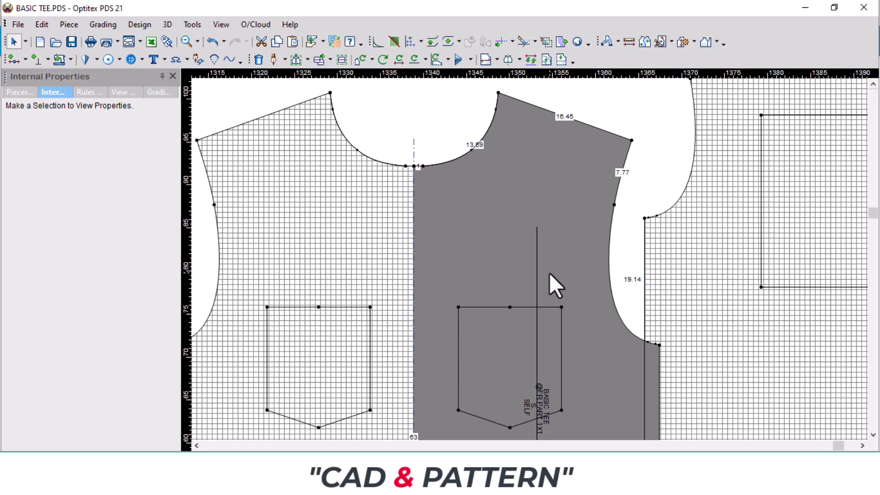
scroll(549, 273, "down", 3)
middle_click_drag(530, 265, 488, 234)
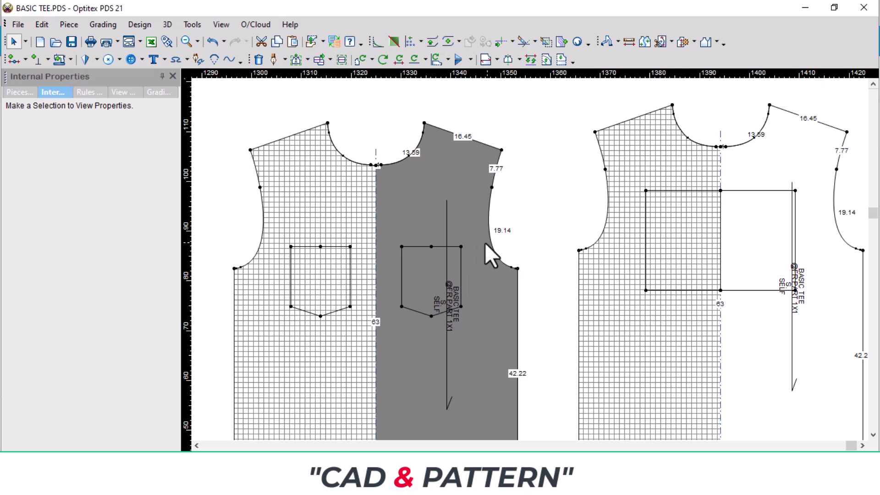
scroll(497, 250, "down", 2)
scroll(496, 250, "down", 1)
scroll(513, 256, "up", 1)
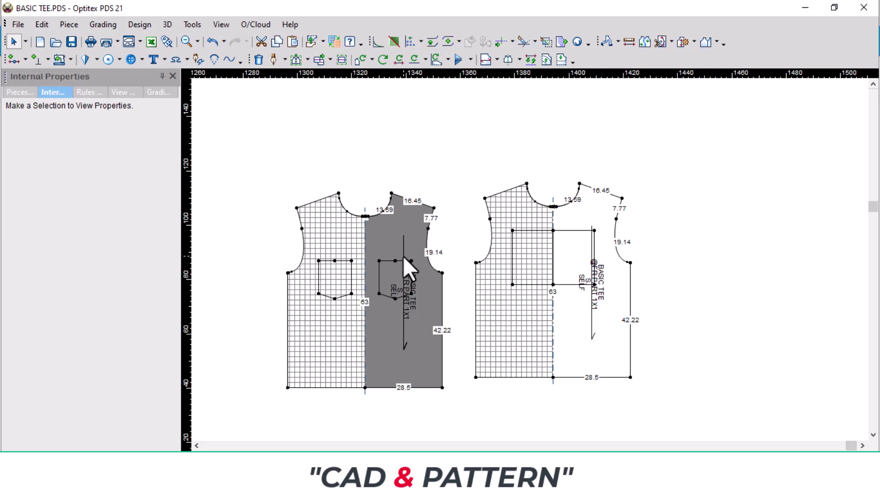
scroll(403, 258, "up", 2)
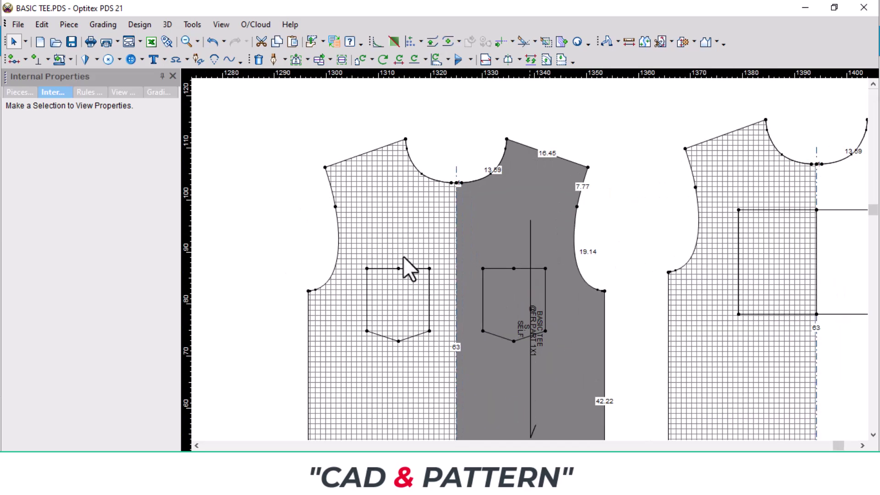